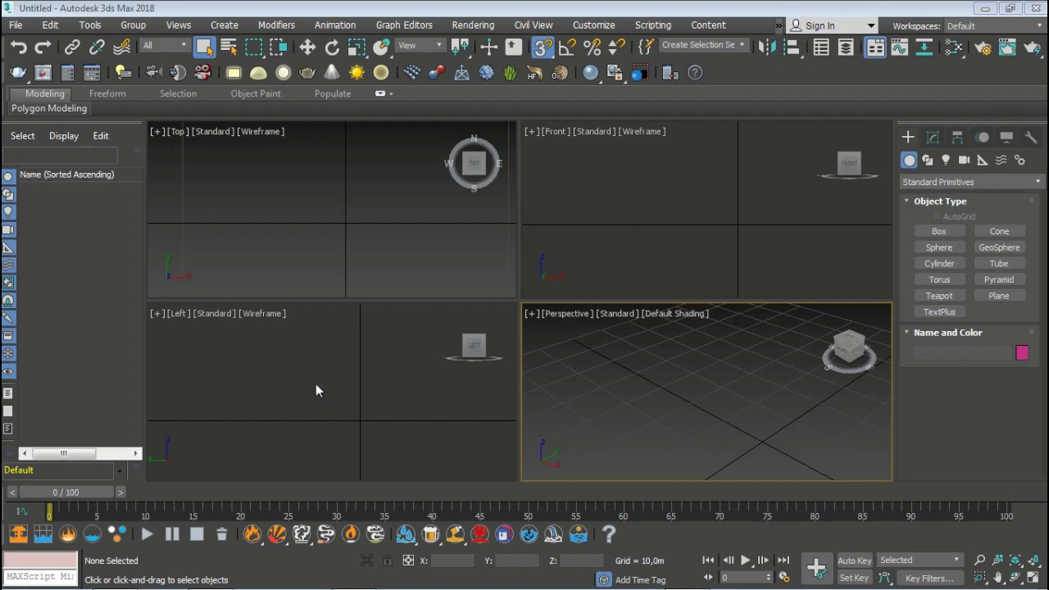
Open the Customize menu to reach the Units Setup entry.
left_click(594, 27)
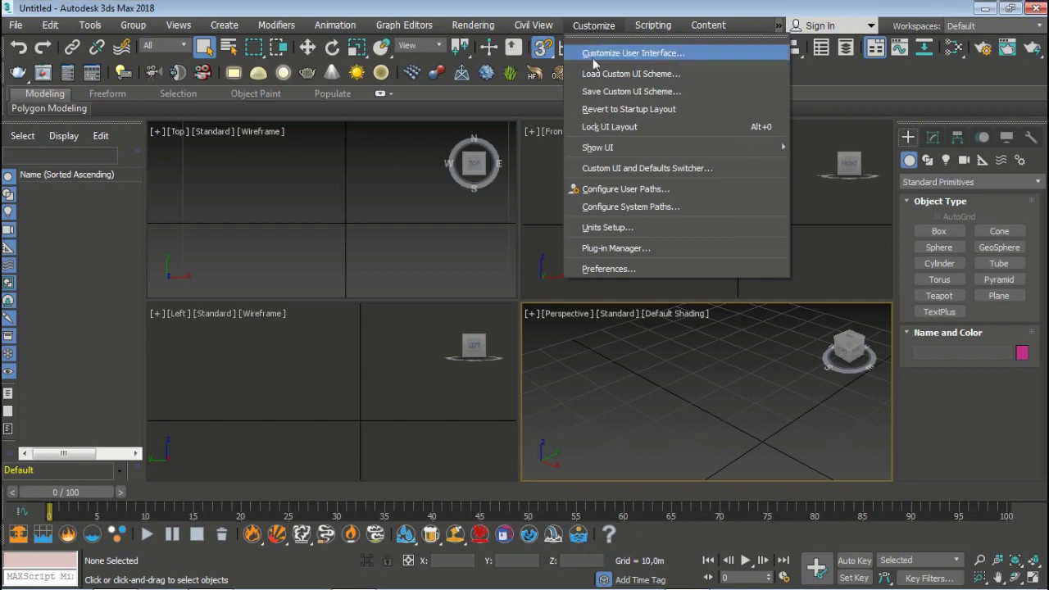
In Units Setup, choose Metric Meters as display units and keep International lighting units.
left_click(599, 235)
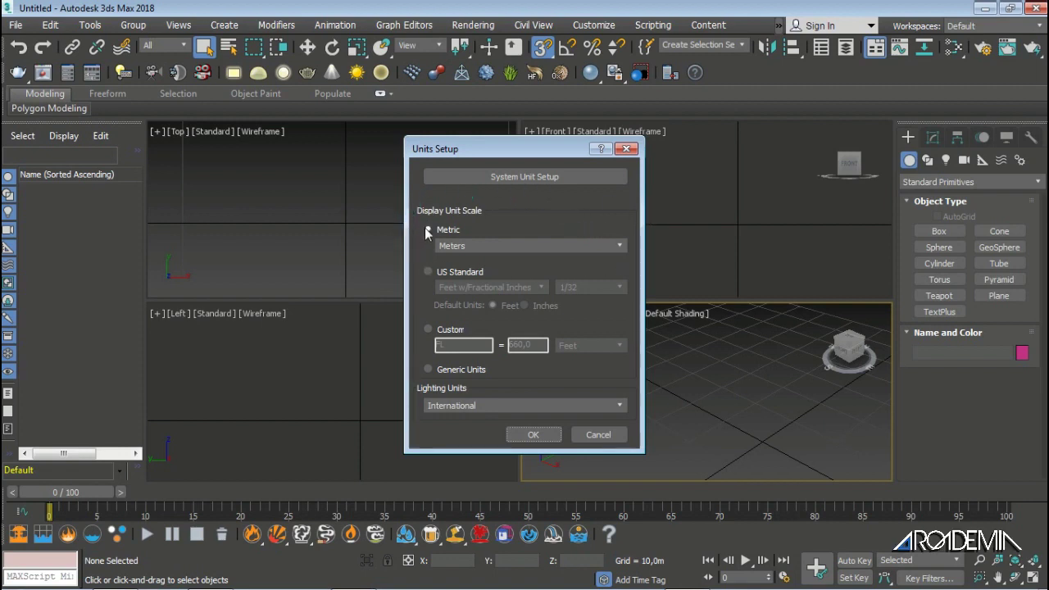
left_click(613, 247)
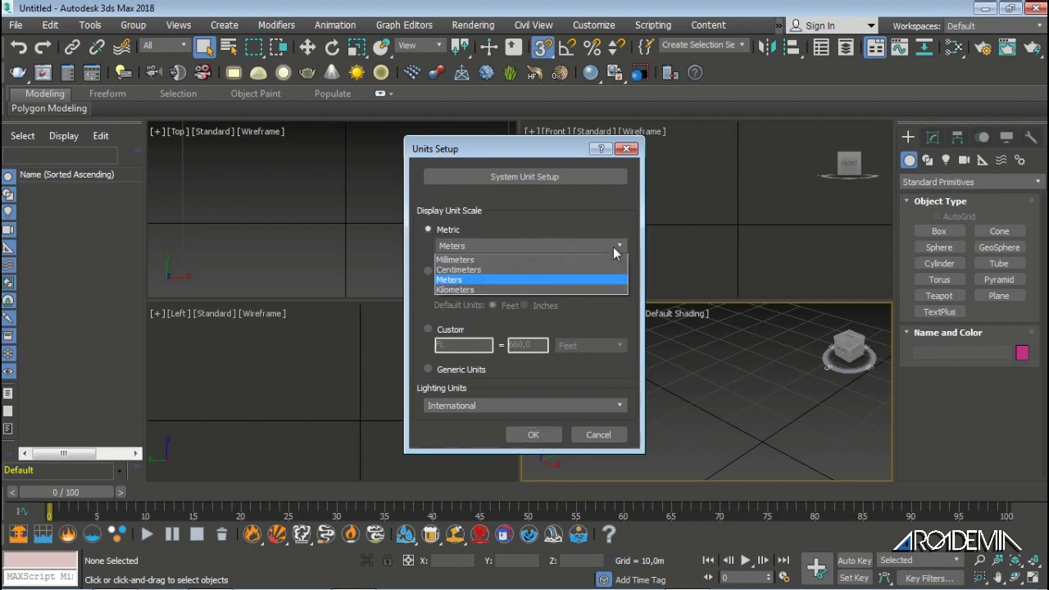
left_click(574, 281)
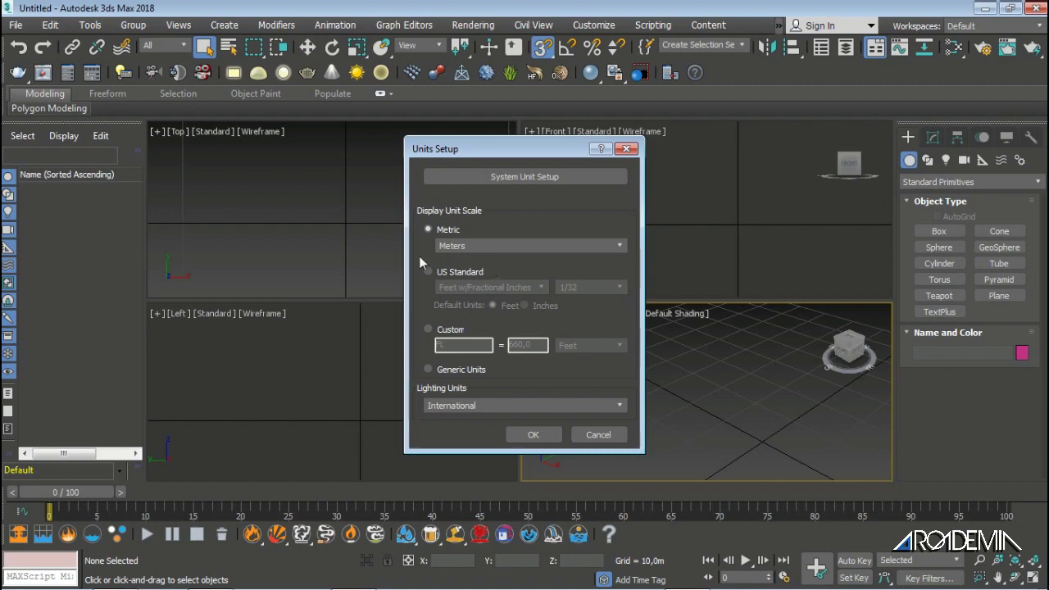
left_click(540, 401)
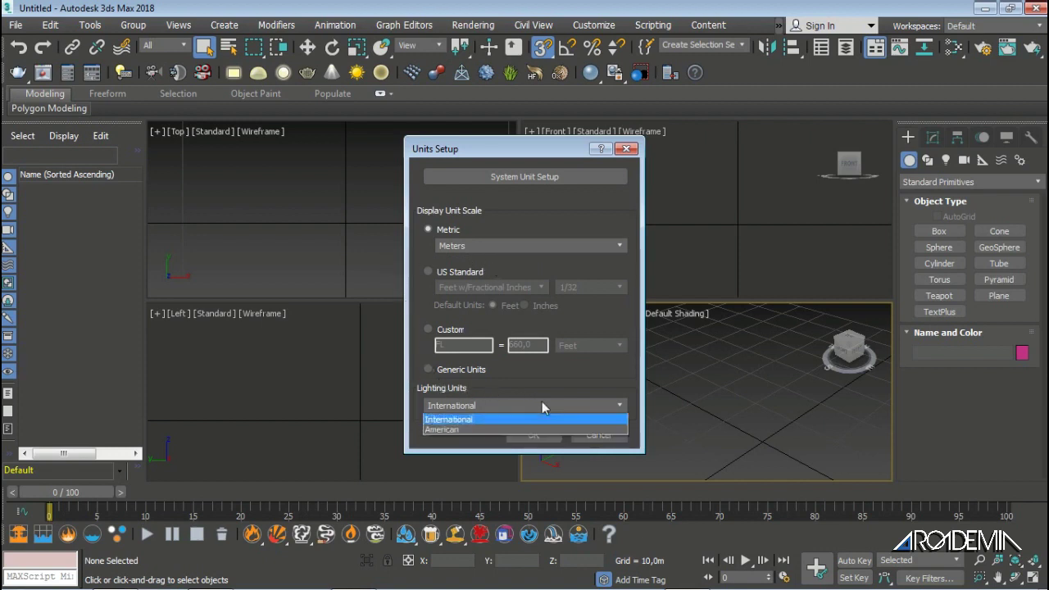
left_click(471, 420)
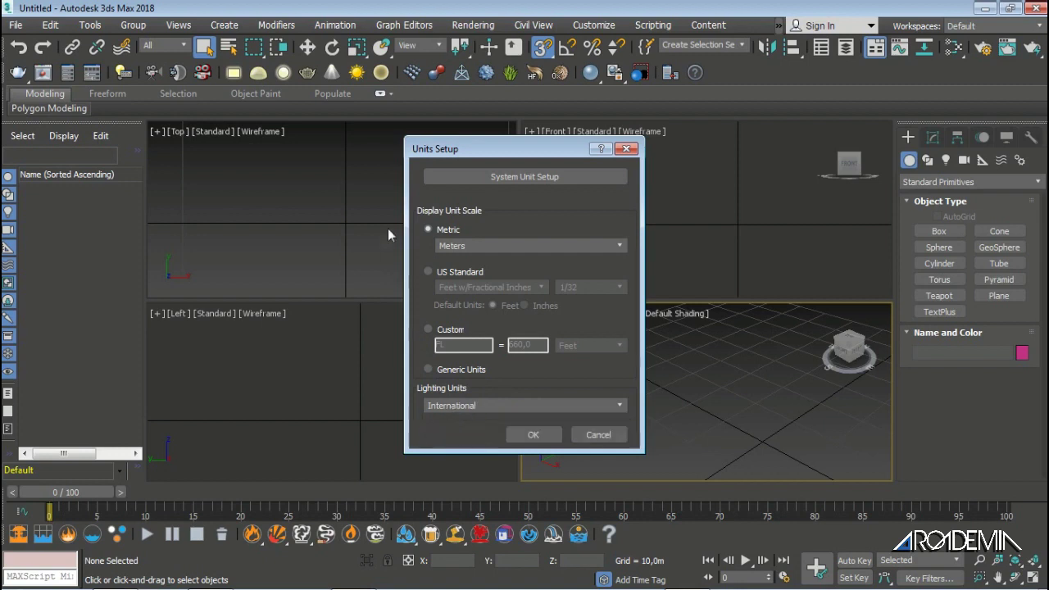
Set System Unit Scale to 1 Unit = 1,0 Meters and confirm both units dialogs.
left_click(524, 176)
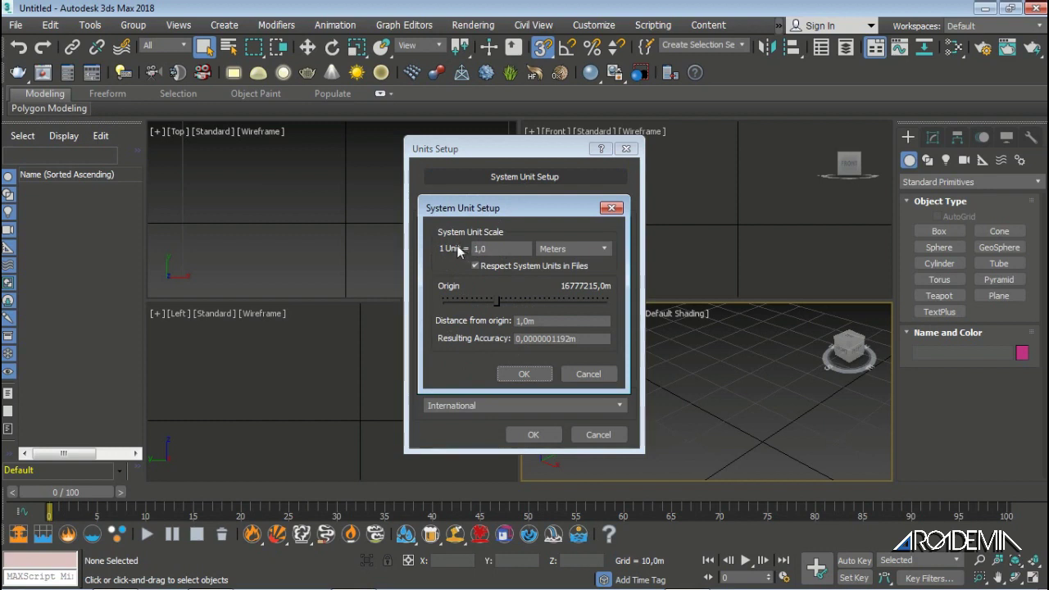
left_click(568, 248)
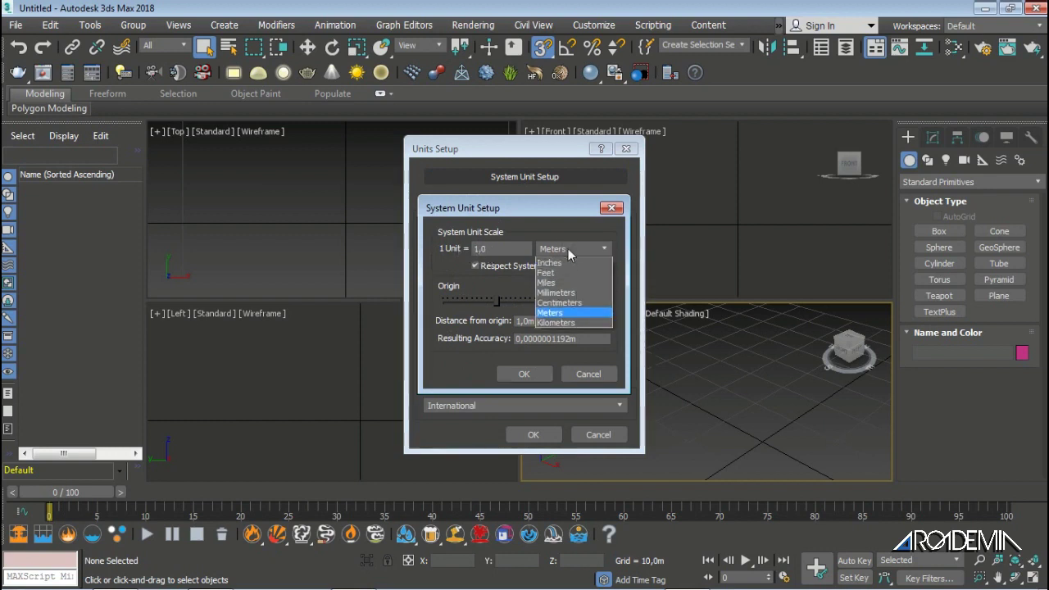
left_click(564, 313)
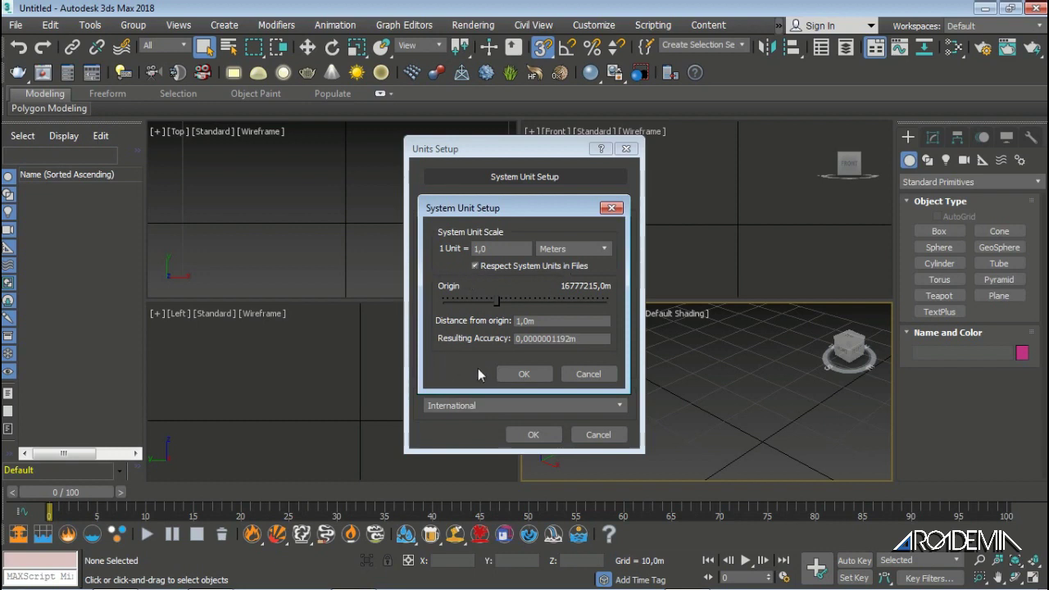
left_click(510, 375)
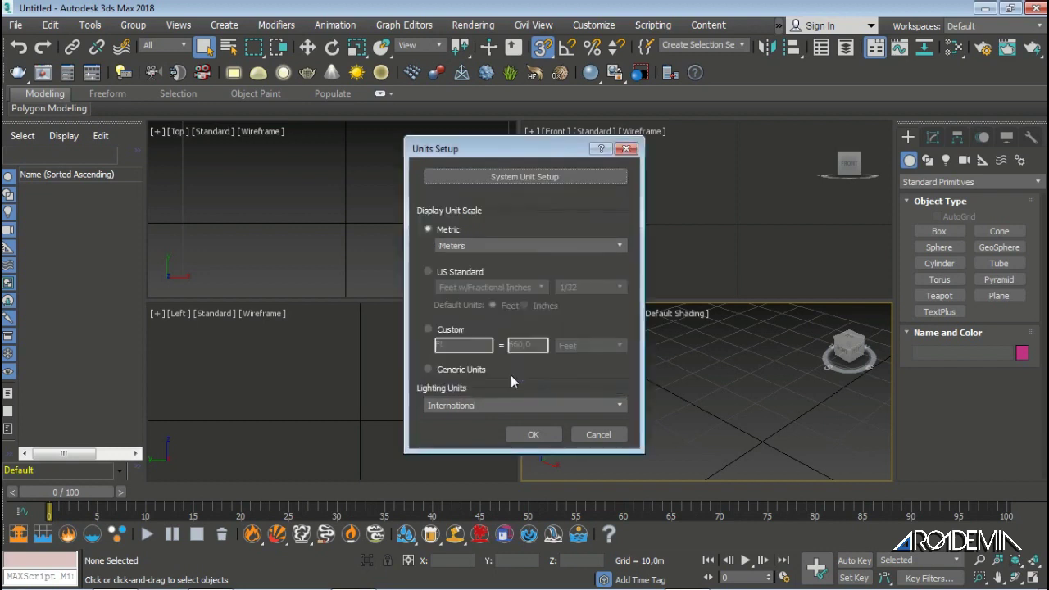
left_click(533, 435)
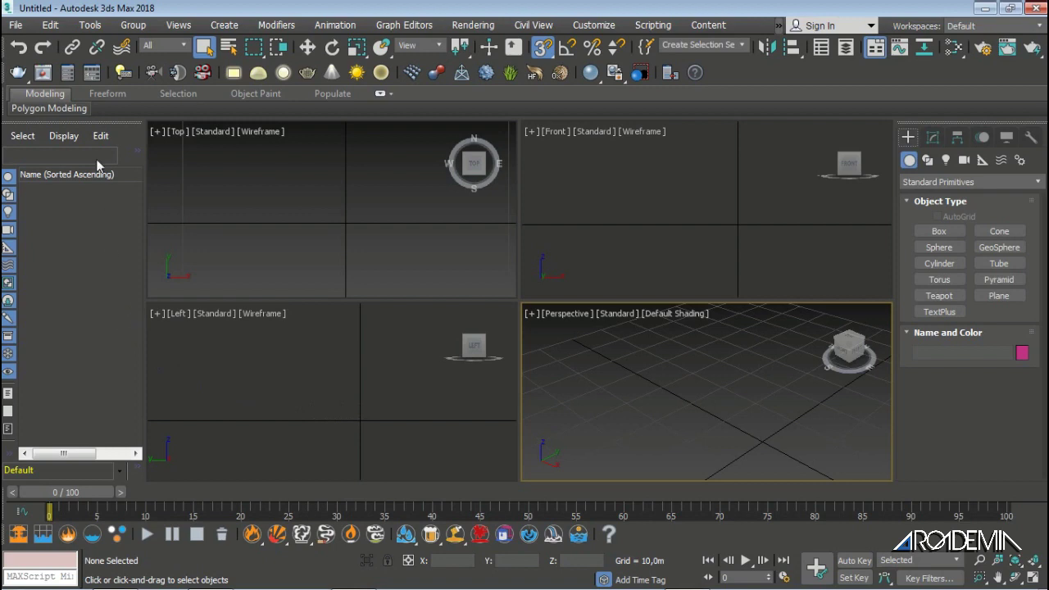
Turn on Vertex in Grid and Snap Settings, keeping Grid Points, Perpendicular, Endpoint and Midpoint.
left_click(87, 25)
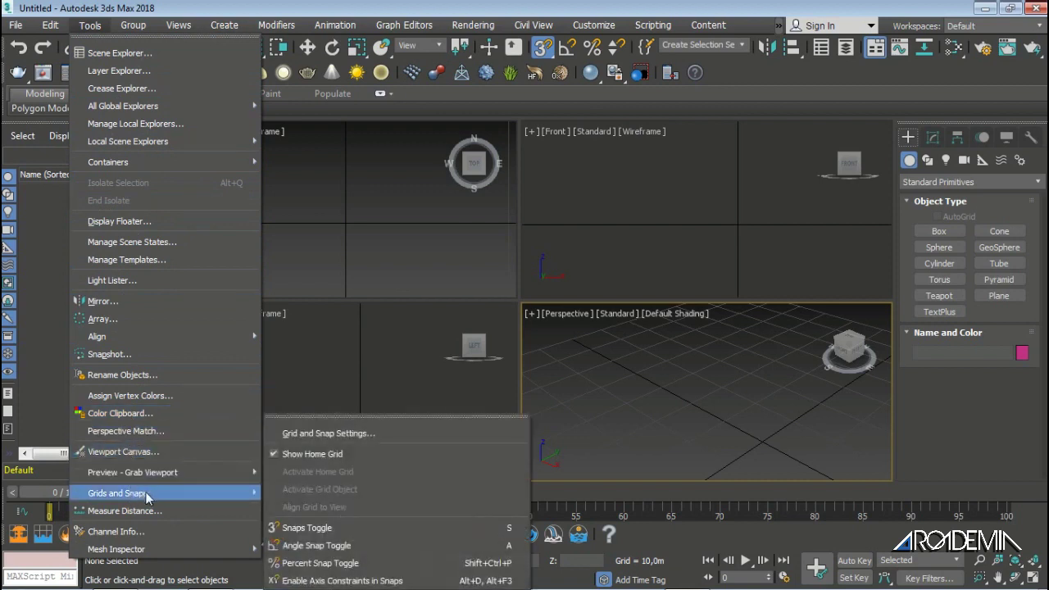
mouse_move(117, 493)
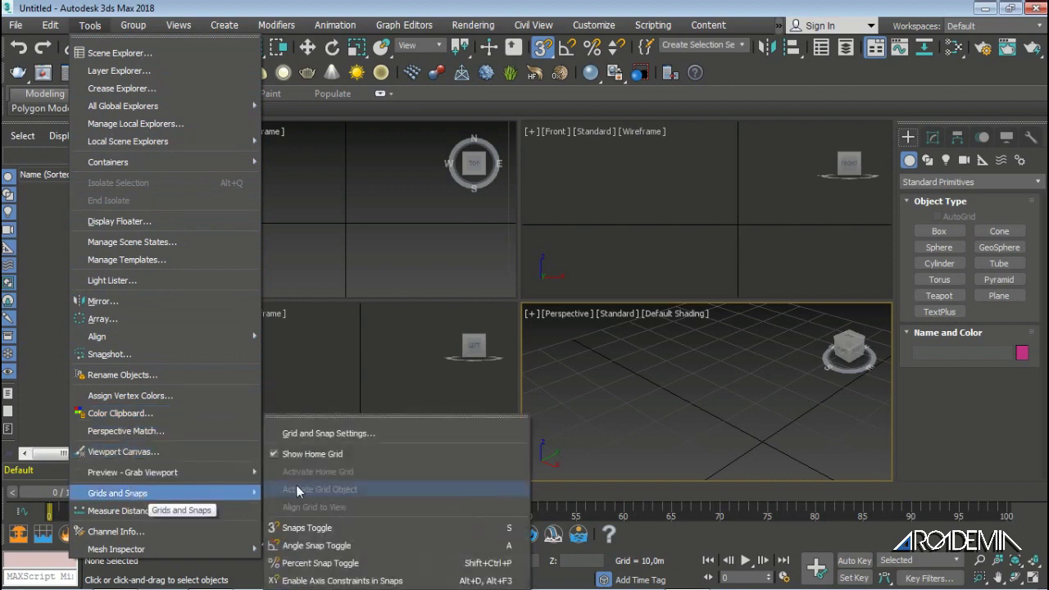
left_click(358, 440)
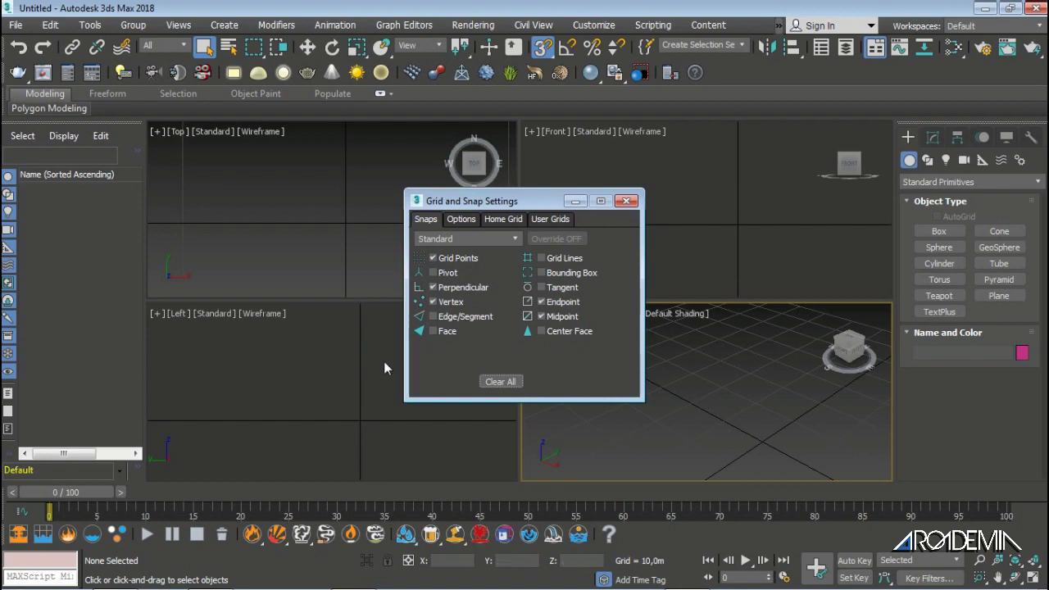
left_click(433, 303)
left_click(627, 202)
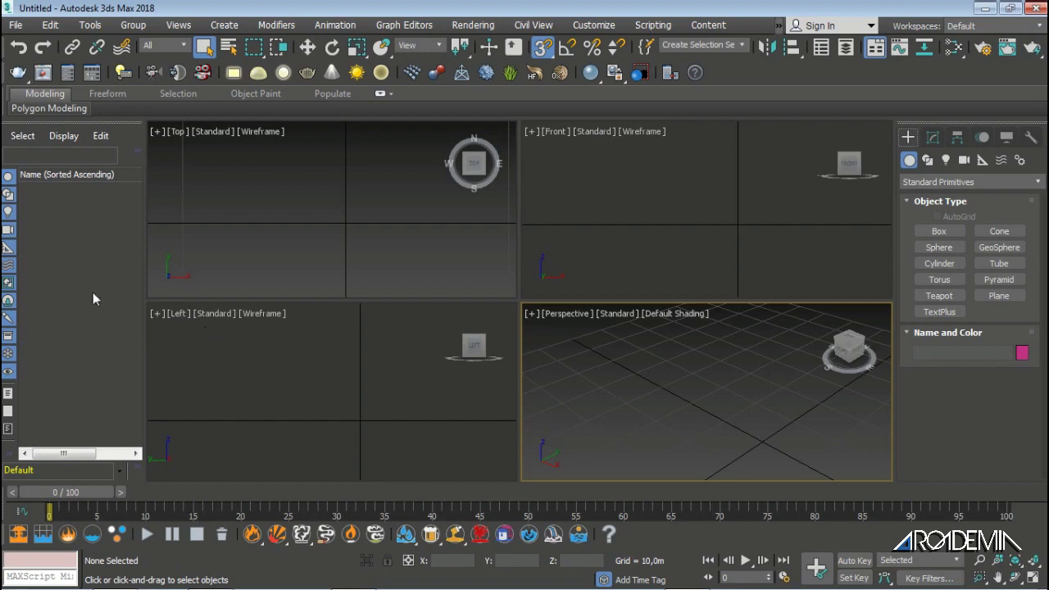
left_click(210, 583)
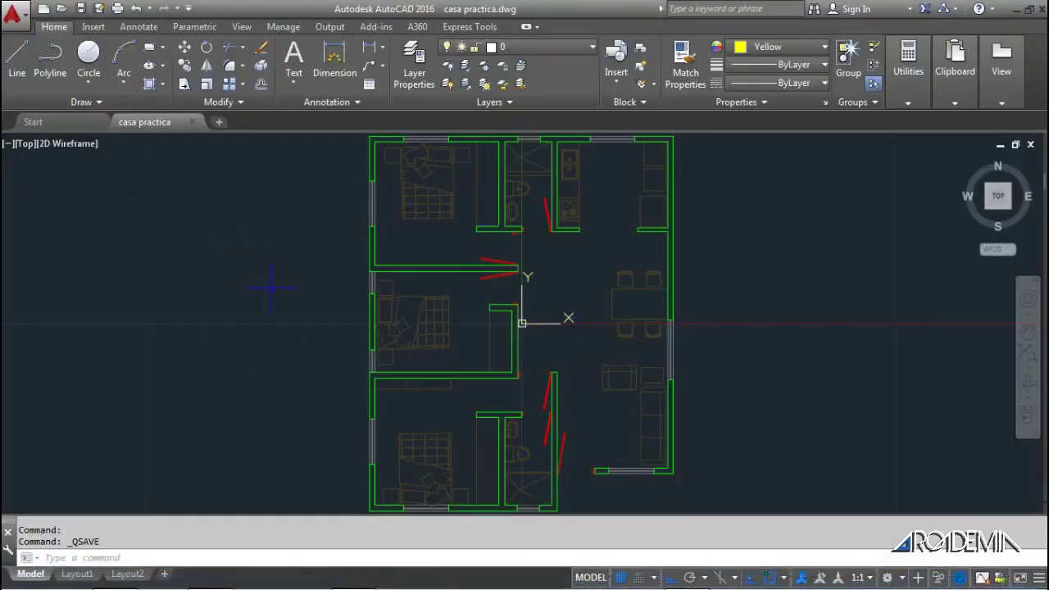
scroll(456, 318, "down", 2)
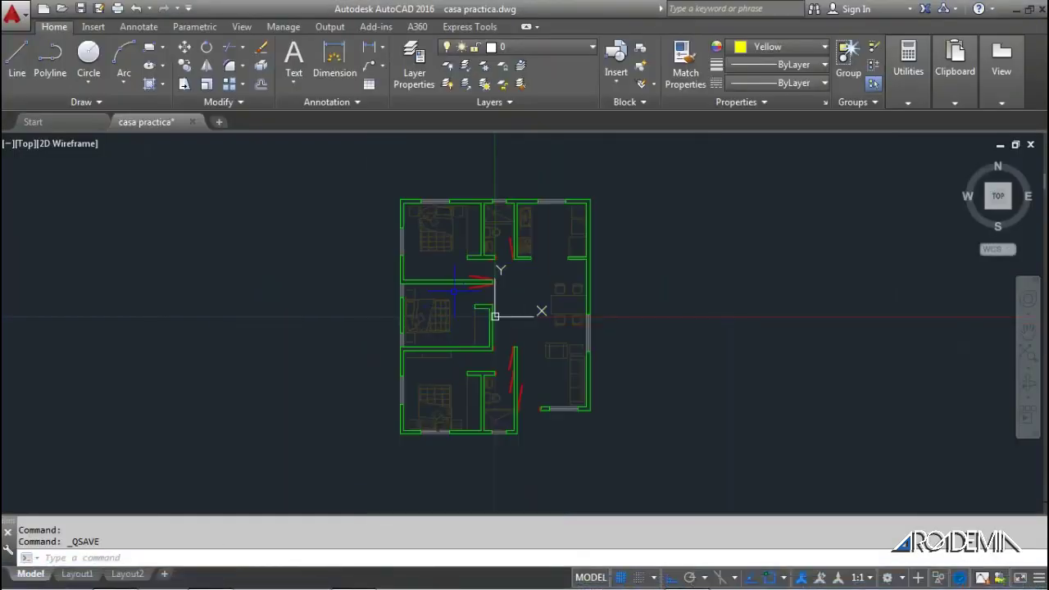
scroll(492, 291, "up", 2)
scroll(498, 287, "down", 2)
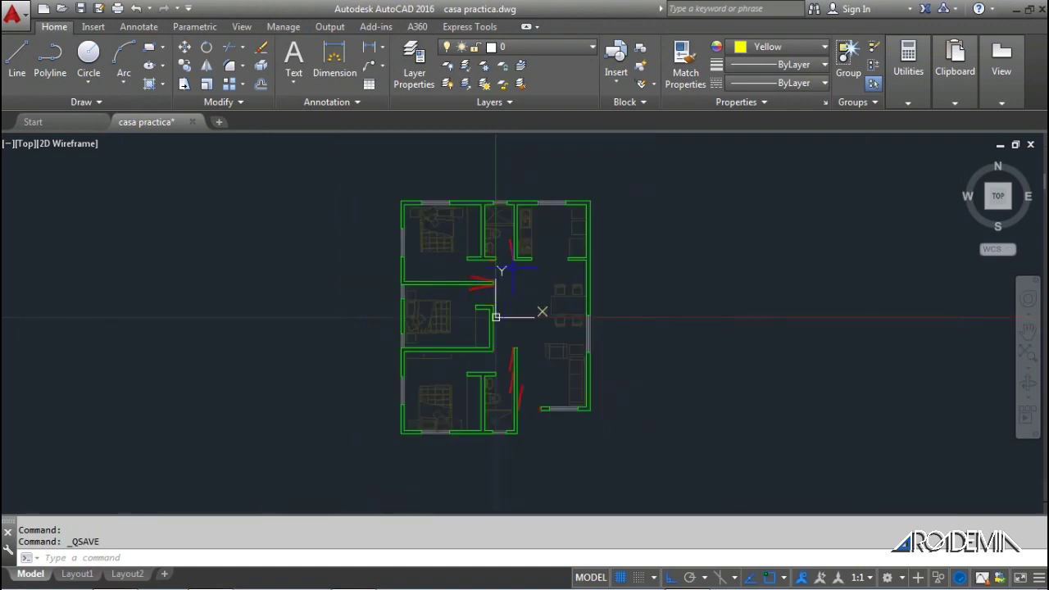
scroll(512, 268, "up", 2)
scroll(512, 268, "down", 3)
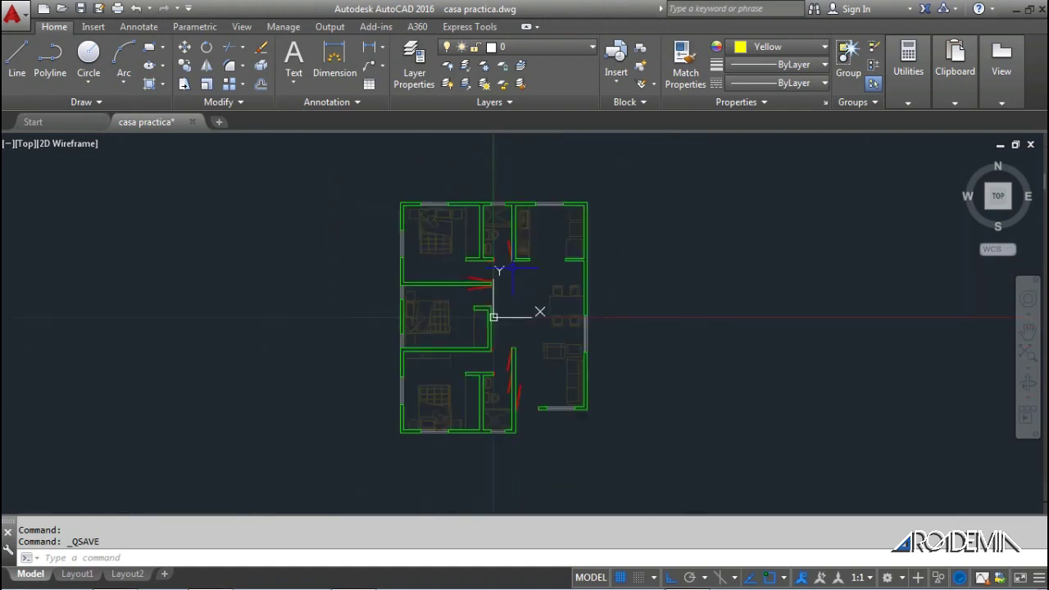
scroll(513, 268, "up", 3)
scroll(512, 266, "down", 2)
scroll(511, 263, "up", 2)
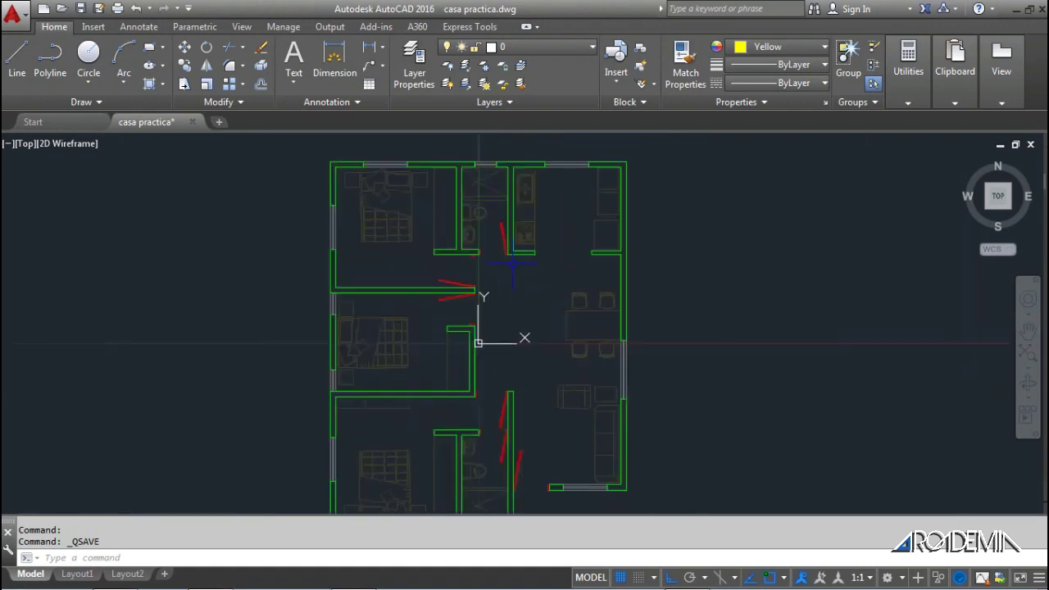
scroll(504, 256, "down", 2)
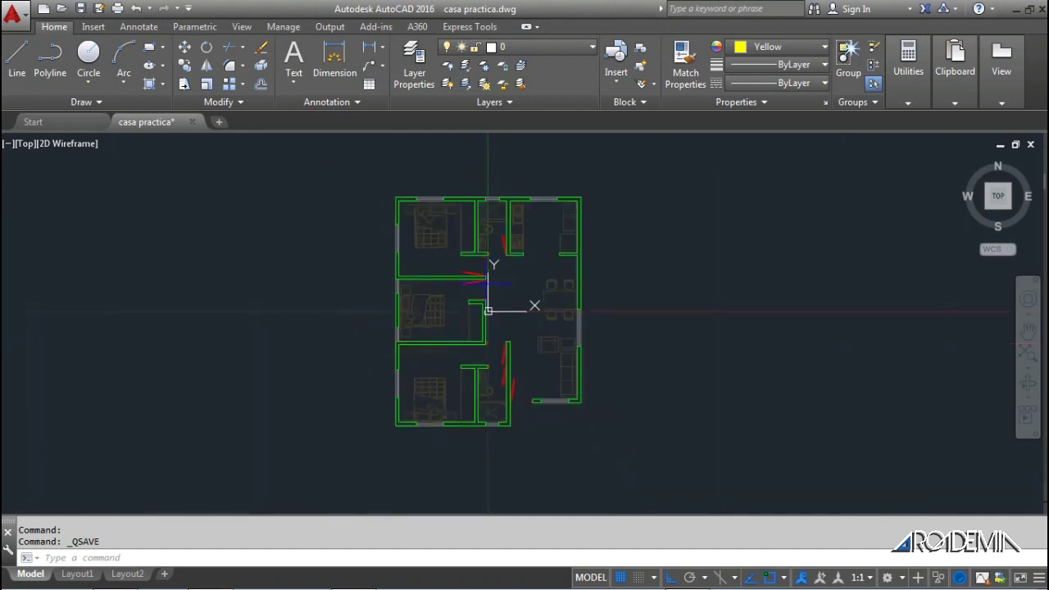
scroll(489, 263, "up", 2)
middle_click_drag(489, 305, 489, 320)
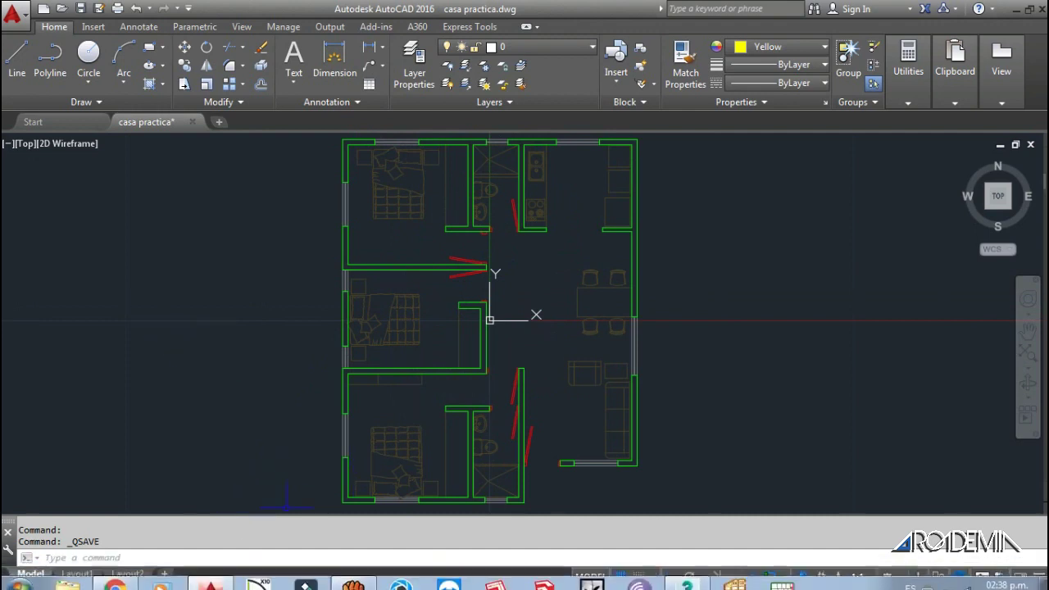
left_click(688, 574)
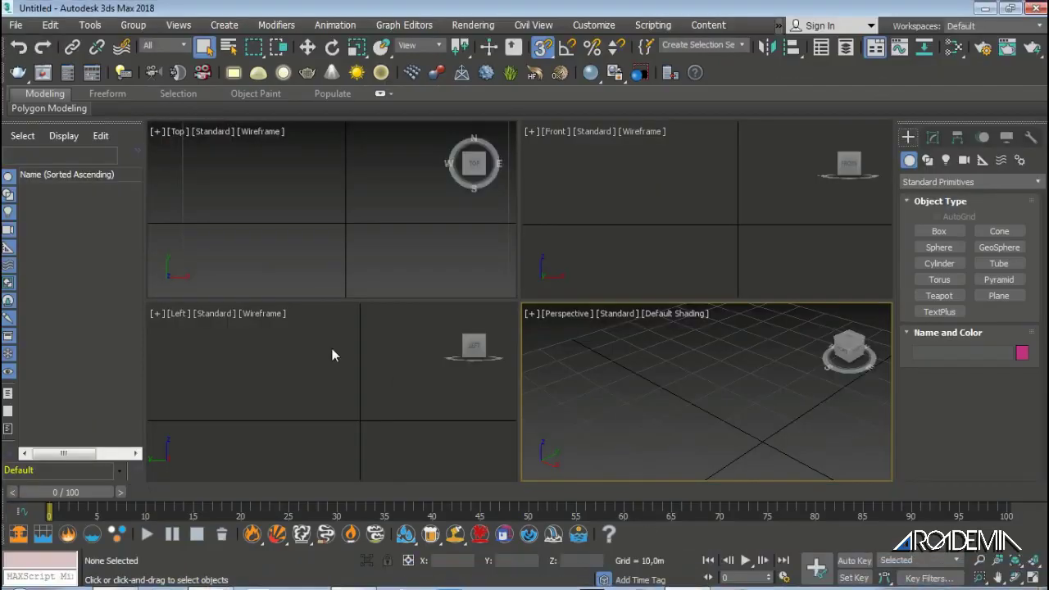
Pick casa practica from the Escritorio folder in the import browser and open it.
left_click(15, 26)
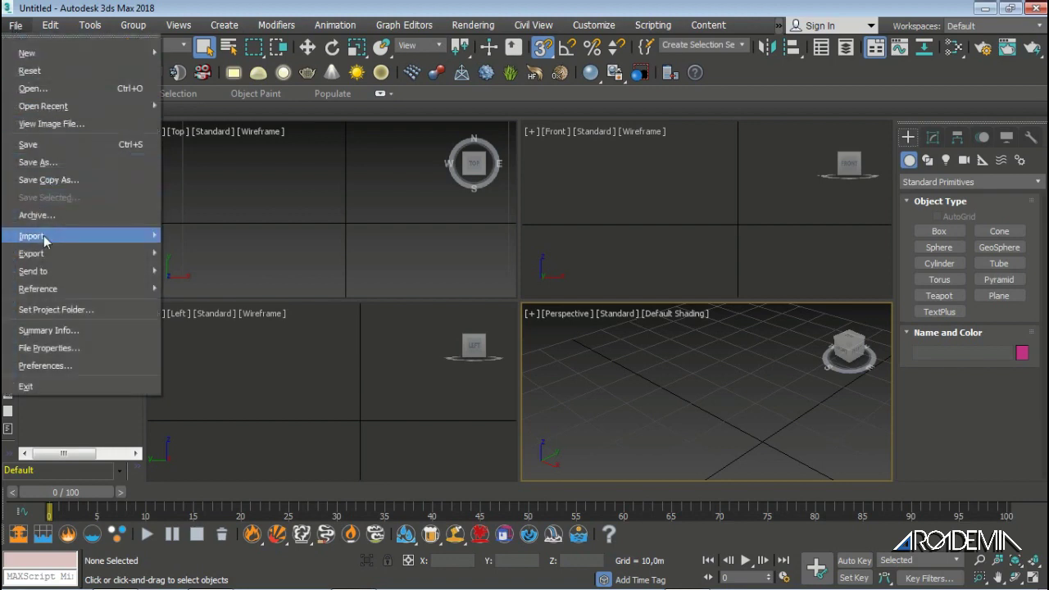
mouse_move(31, 236)
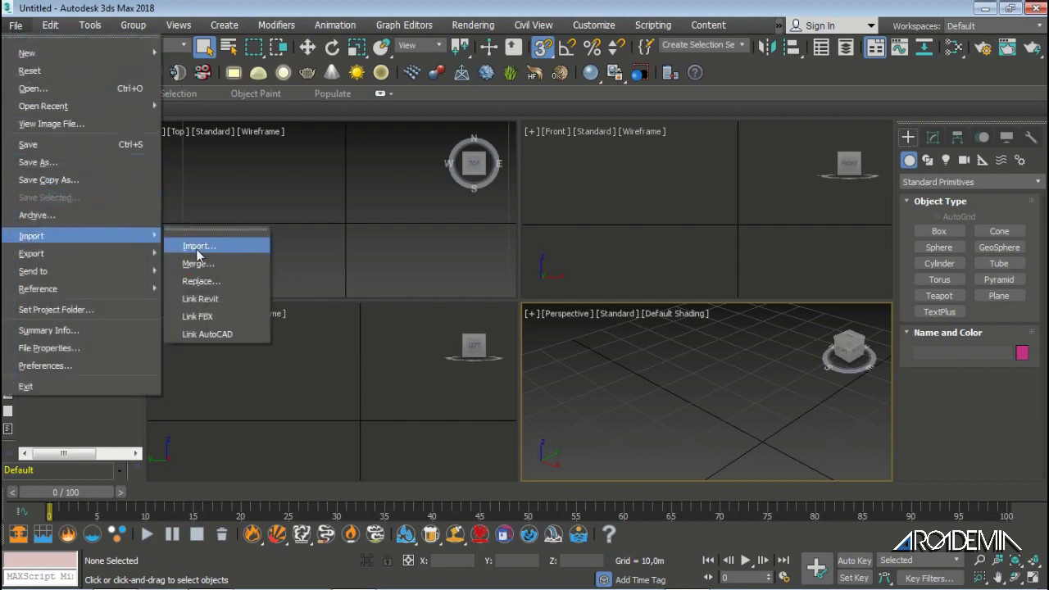
left_click(200, 248)
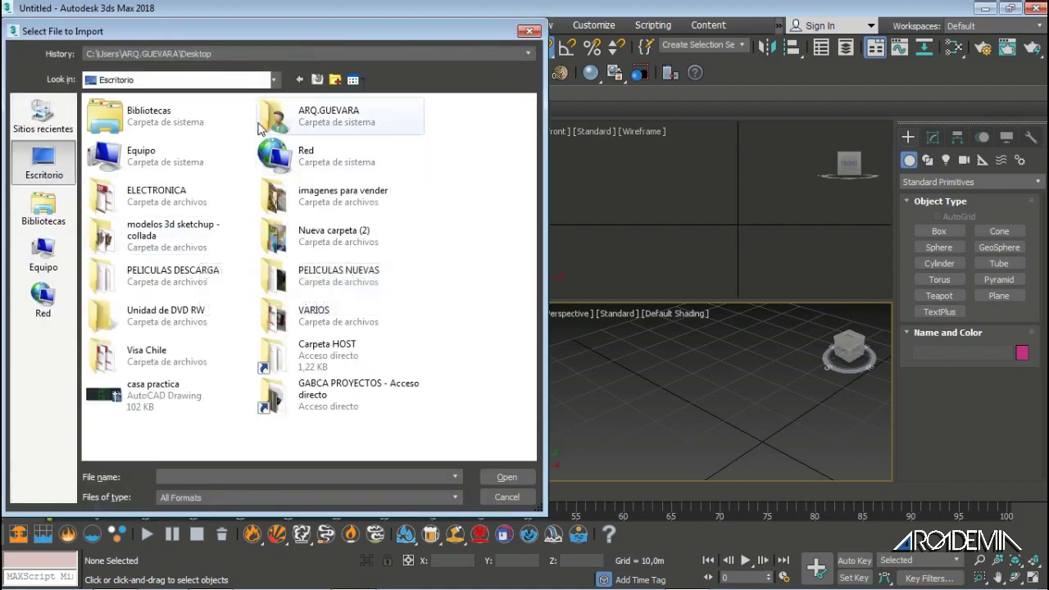
left_click(275, 81)
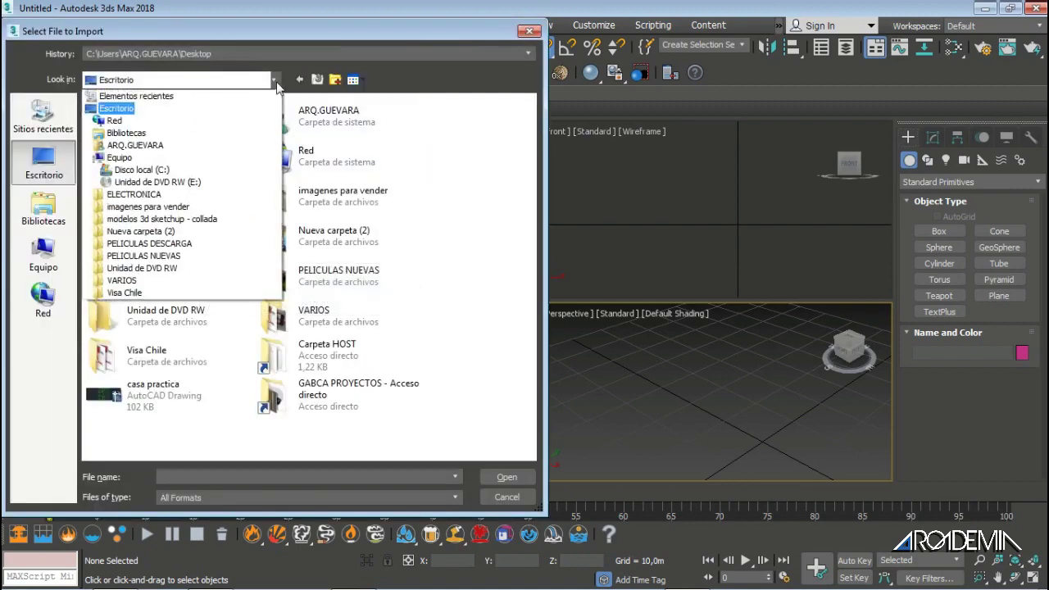
left_click(277, 85)
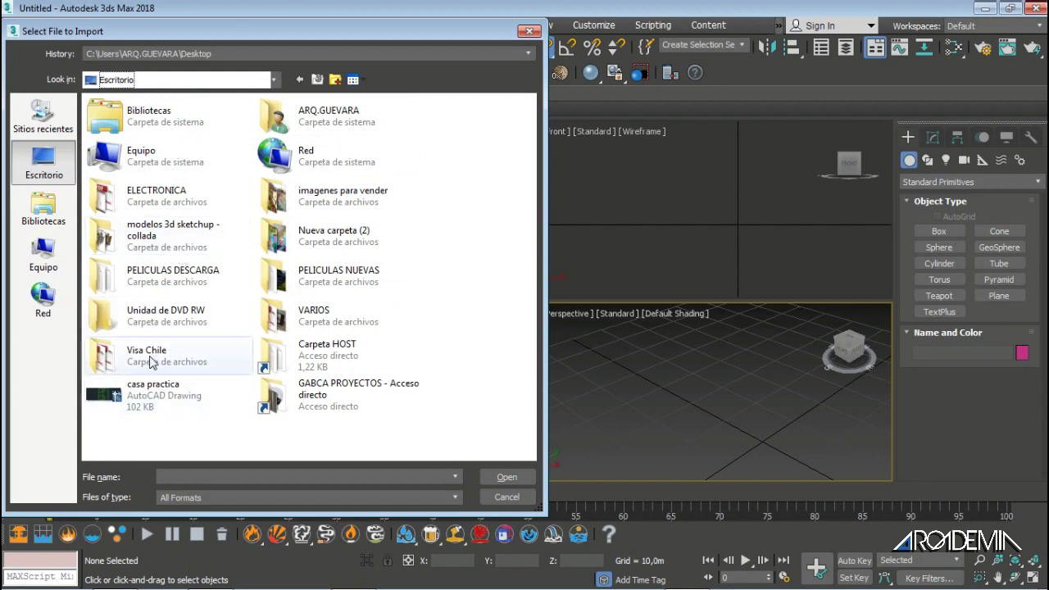
left_click(161, 401)
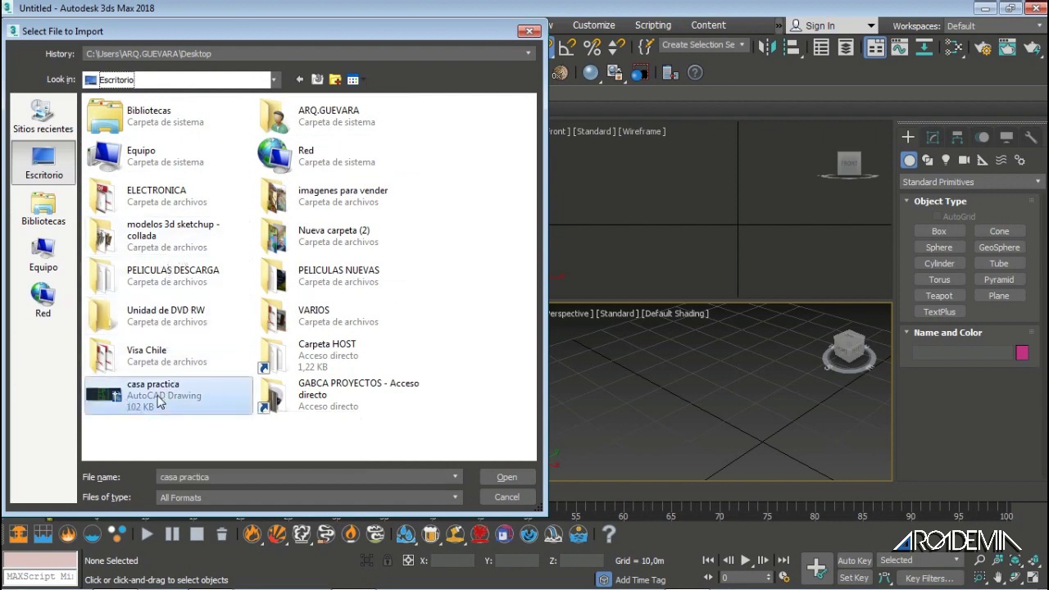
left_click(161, 401)
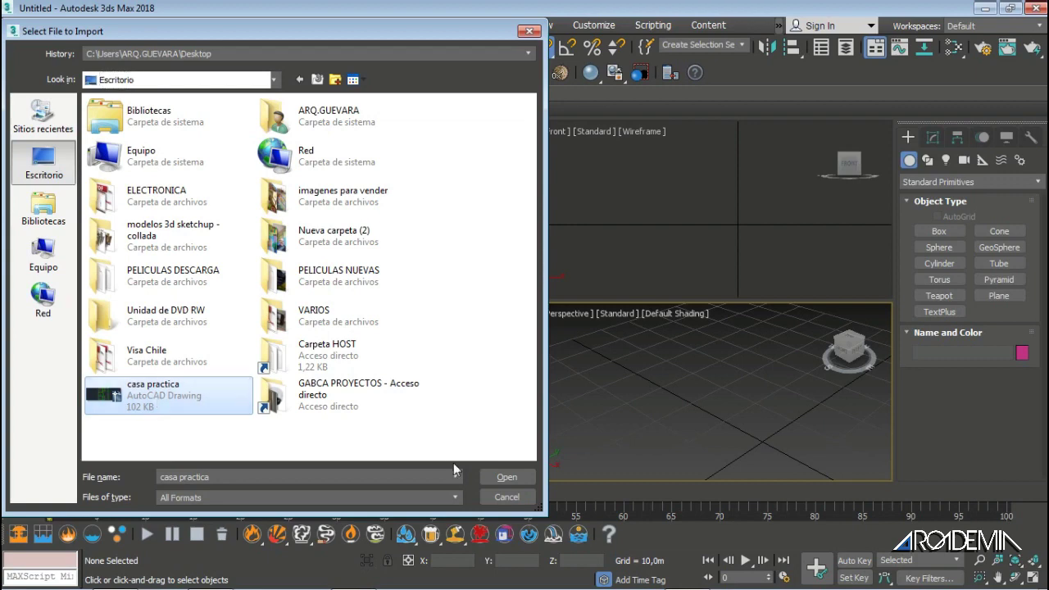
left_click(506, 479)
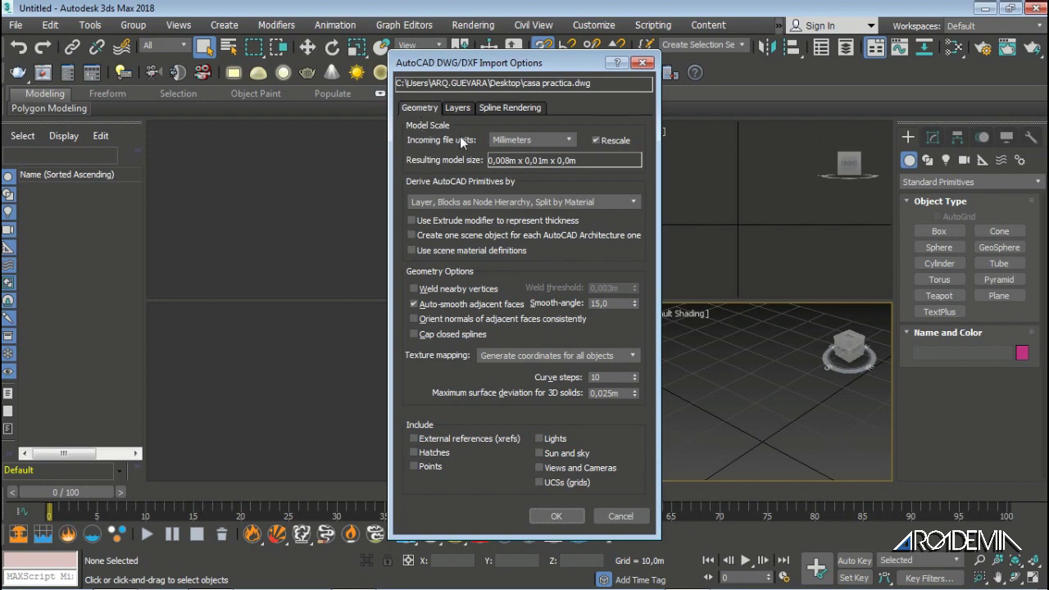
Change the incoming file units from Millimeters to Meters, leaving Rescale enabled.
left_click(597, 141)
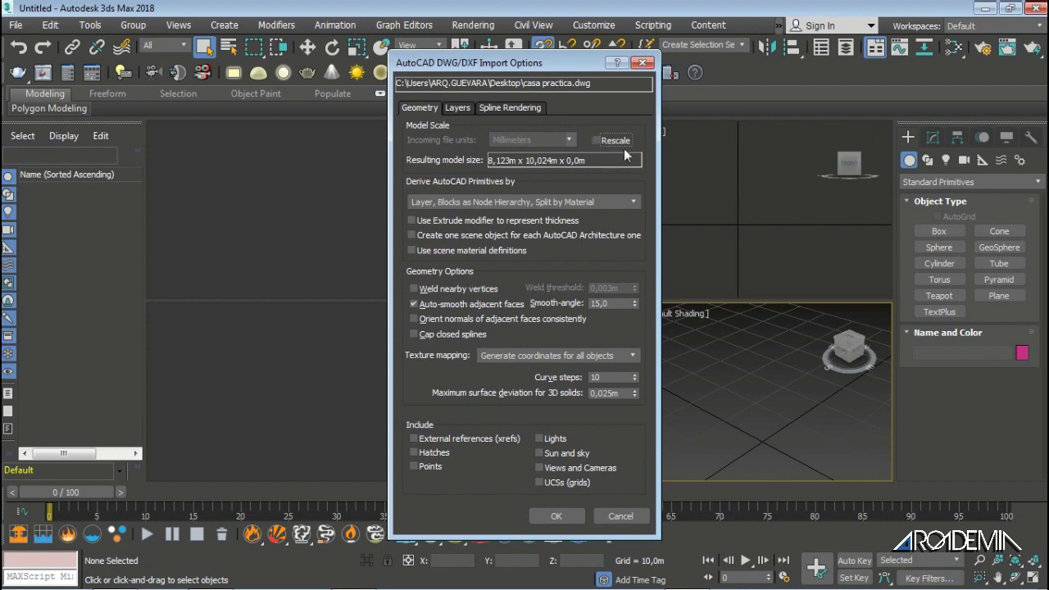
left_click(596, 141)
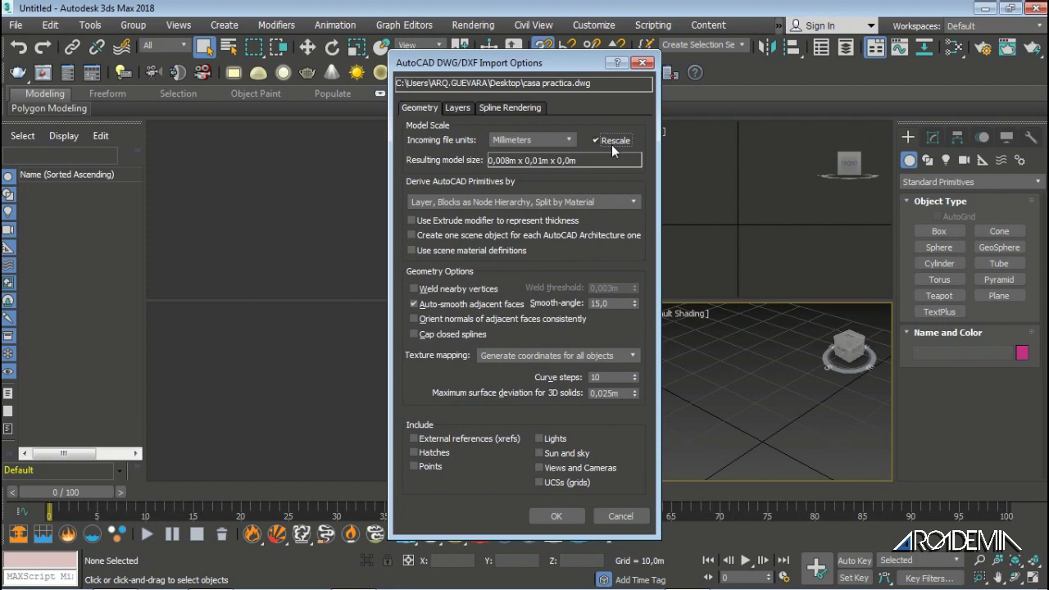
left_click(567, 140)
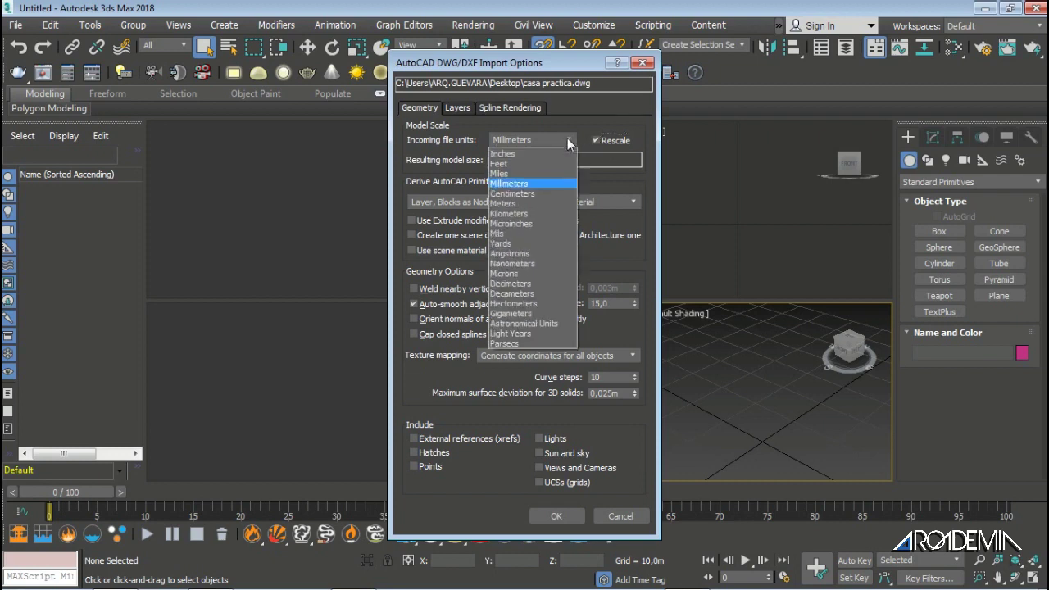
left_click(529, 203)
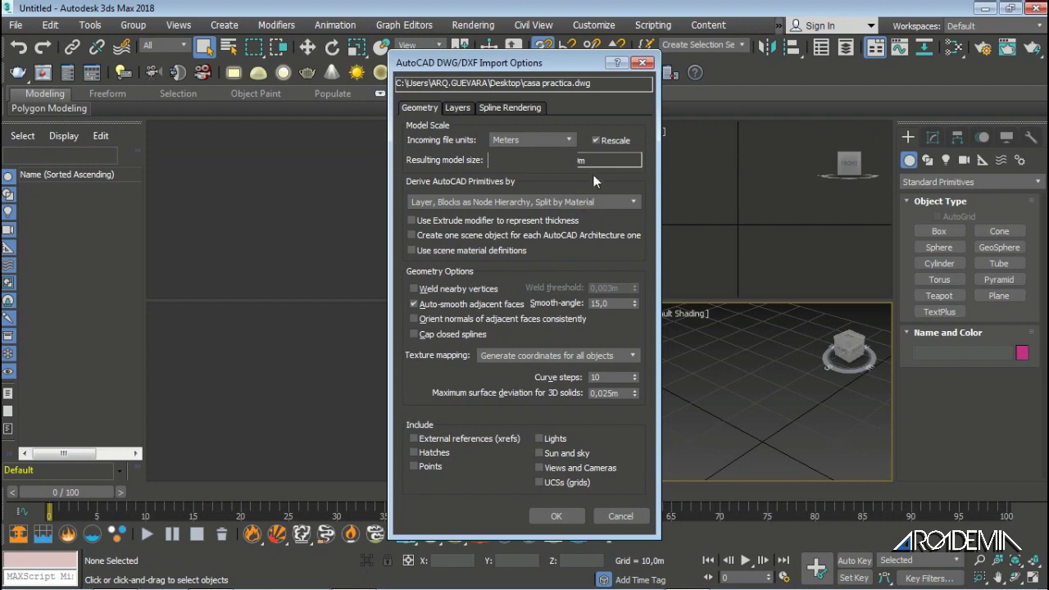
left_click(597, 140)
left_click(596, 141)
Enable Curve steps, import the casa practica DWG, and maximize the Perspective viewport.
double_click(620, 378)
double_click(611, 393)
left_click(606, 377)
left_click(556, 518)
left_click(556, 521)
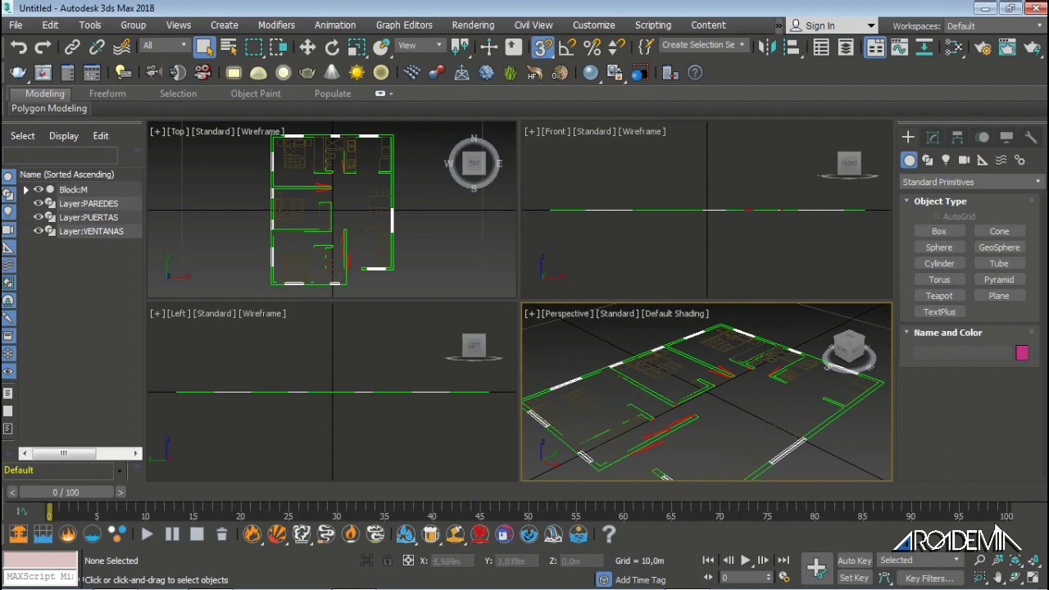
left_click(1032, 577)
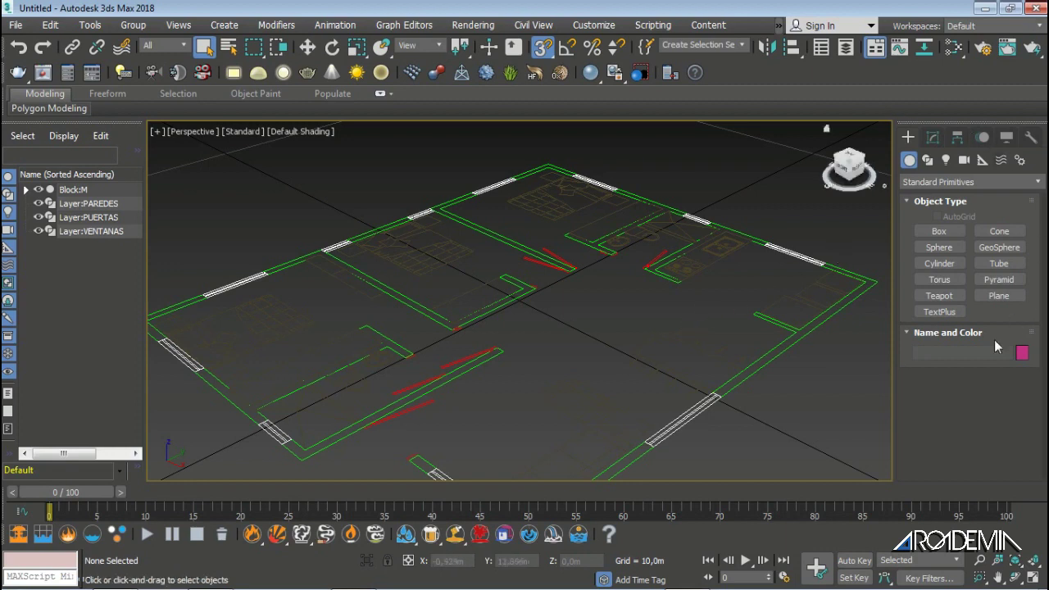
mouse_move(849, 168)
left_click(933, 139)
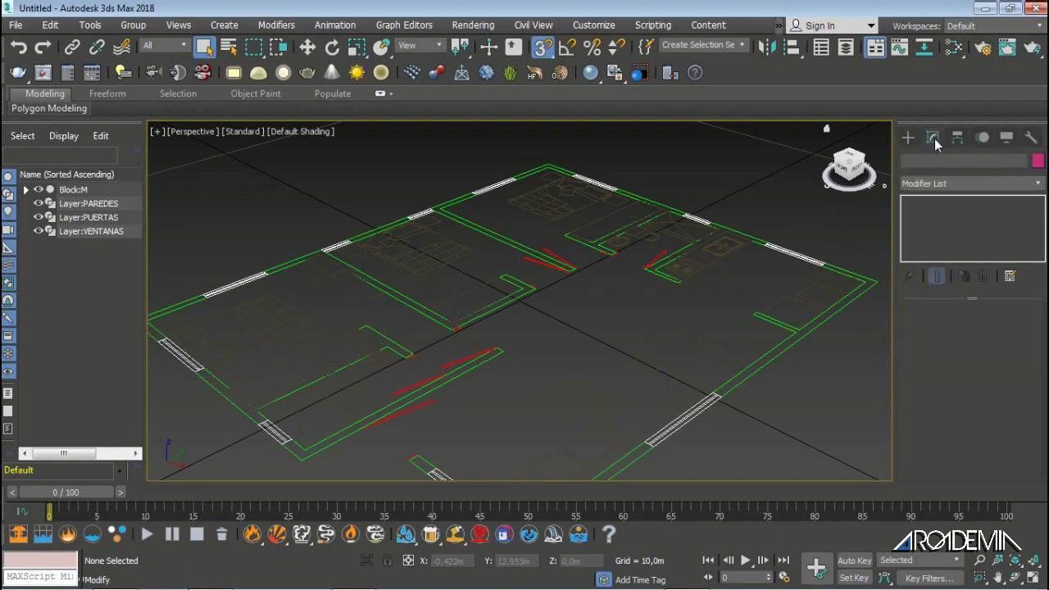
left_click(955, 139)
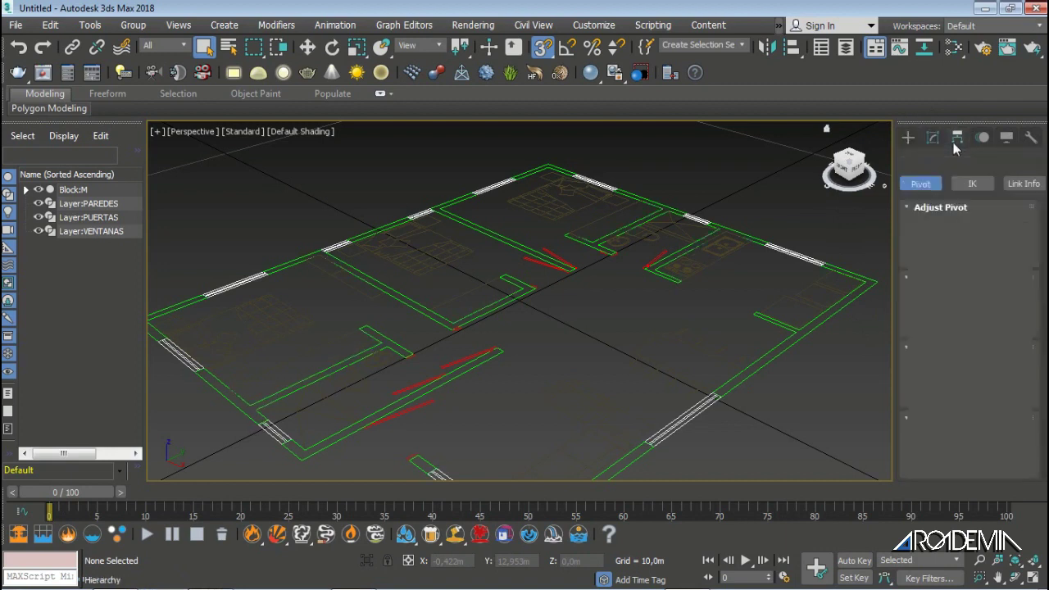
left_click(937, 143)
left_click(908, 141)
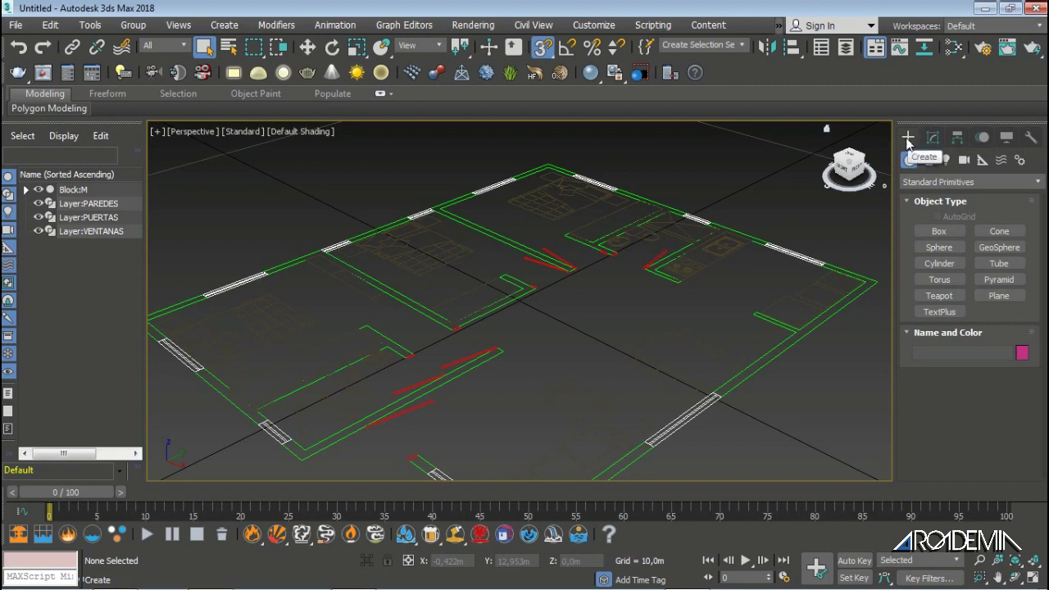
left_click(928, 182)
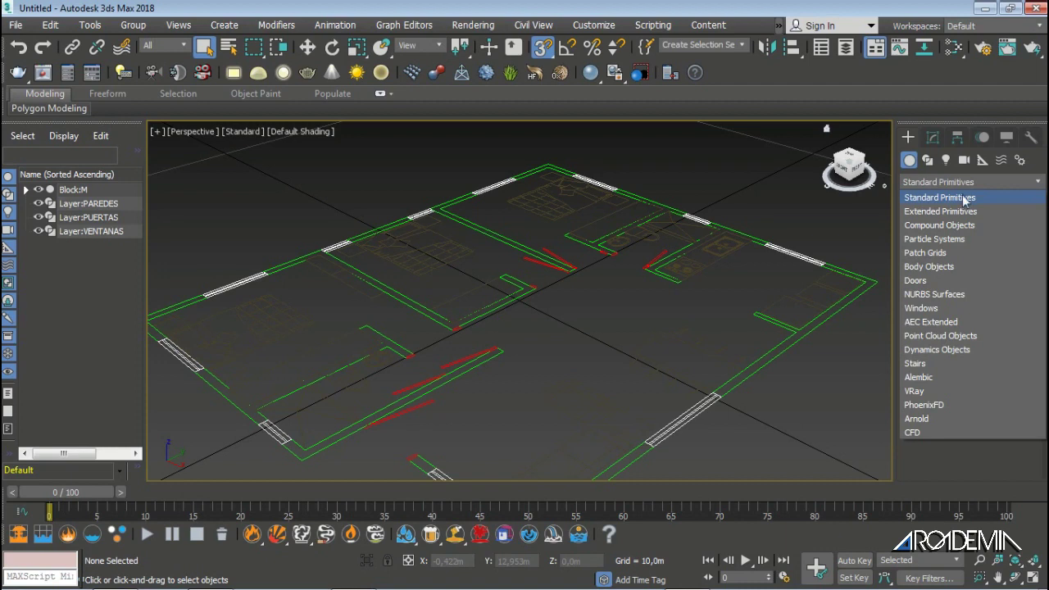
left_click(951, 182)
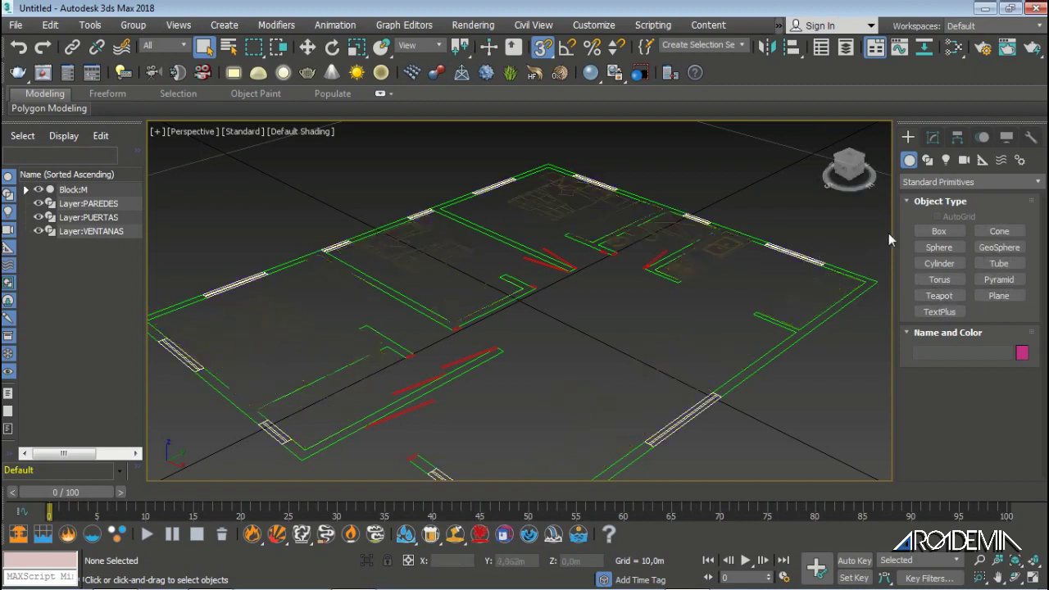
Draw a Box primitive beside the floor plan in the Perspective view.
left_click(932, 234)
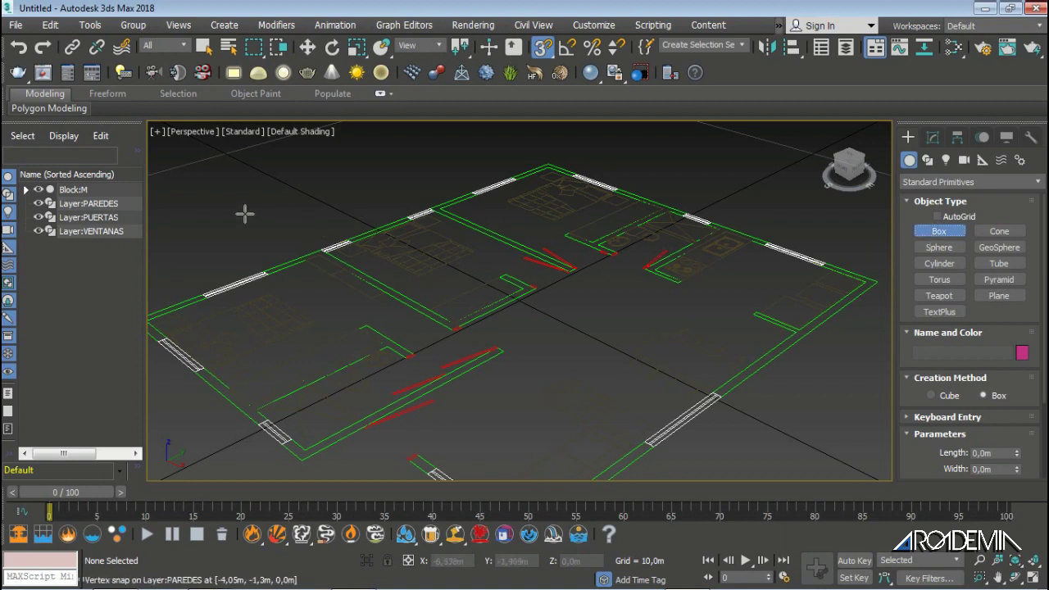
mouse_move(222, 208)
left_mouse_down()
mouse_move(246, 213)
mouse_move(319, 194)
left_mouse_up()
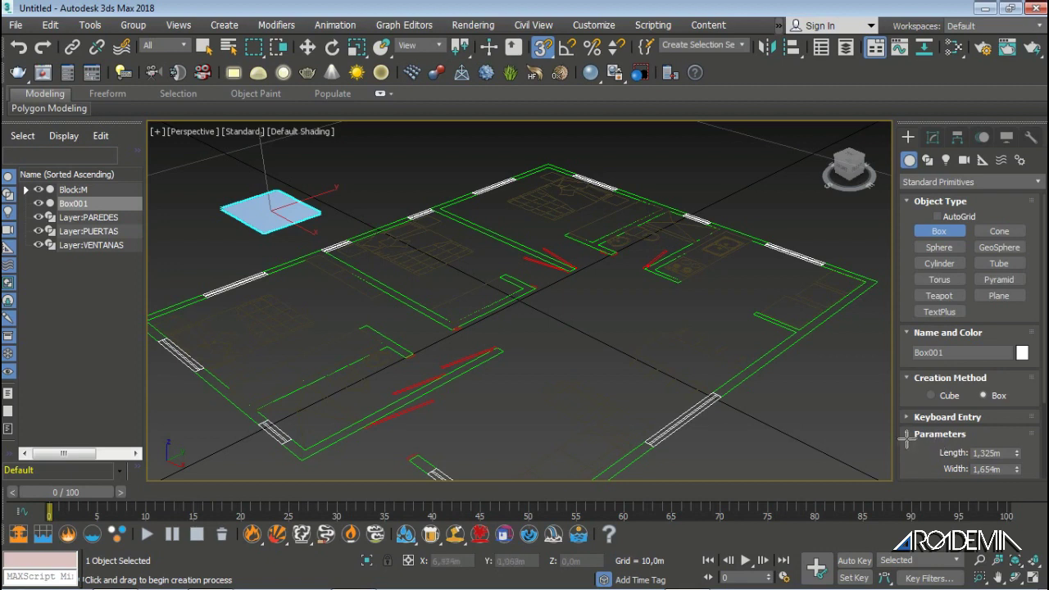
left_click(907, 433)
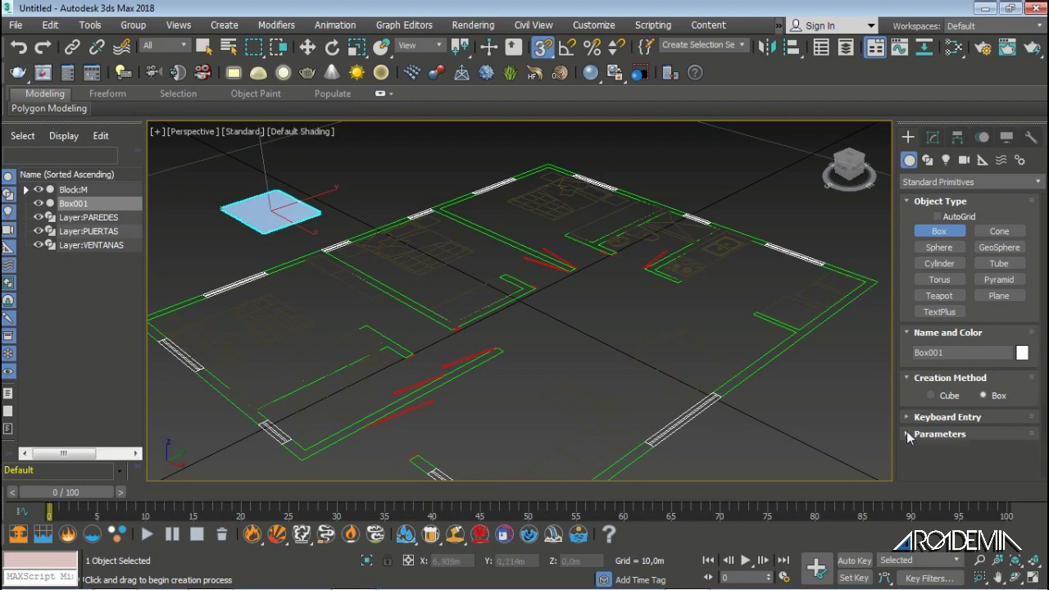
left_click(906, 433)
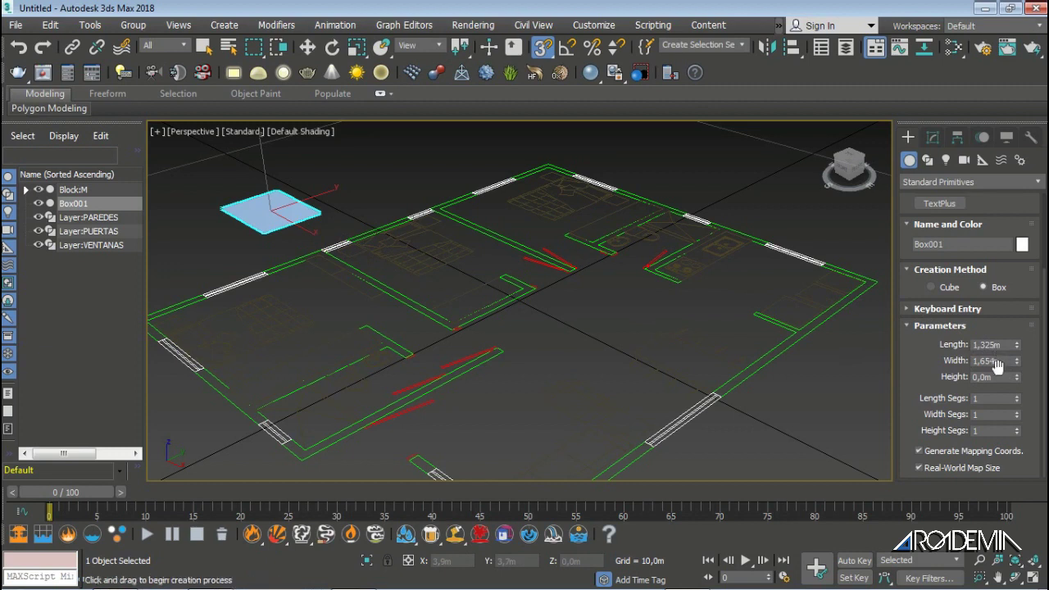
Set the box's Length, Width and Height all to 1 m.
double_click(1006, 345)
type("1")
key("Tab")
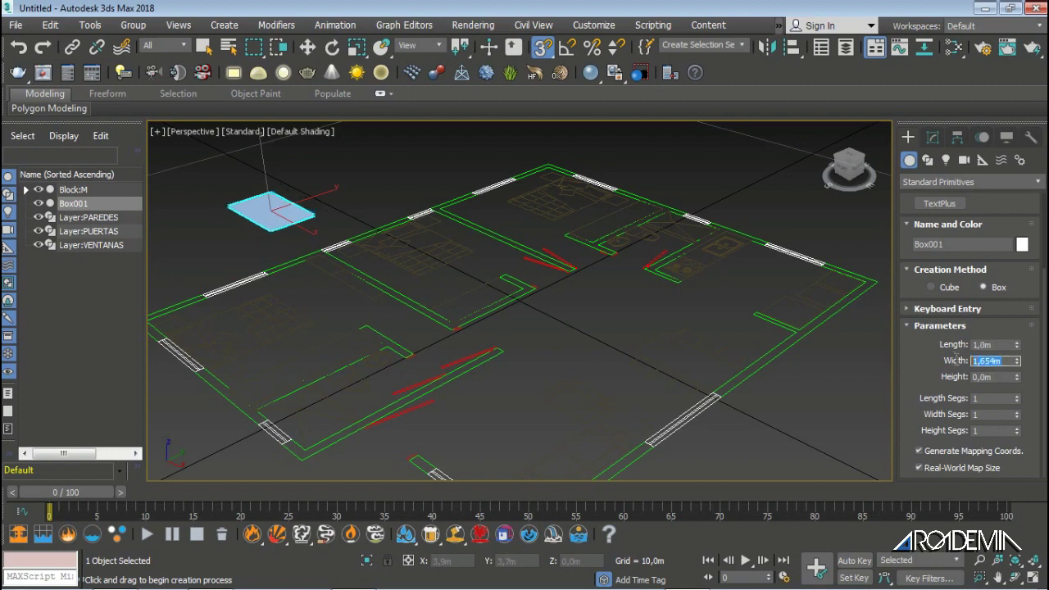
type("1")
key("Return")
left_click(993, 345)
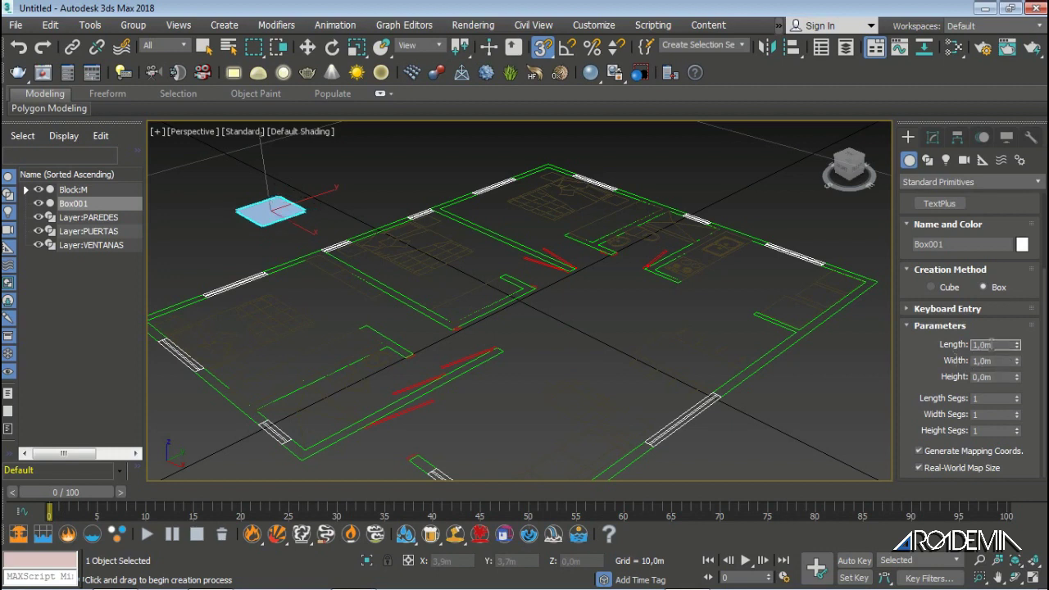
double_click(975, 377)
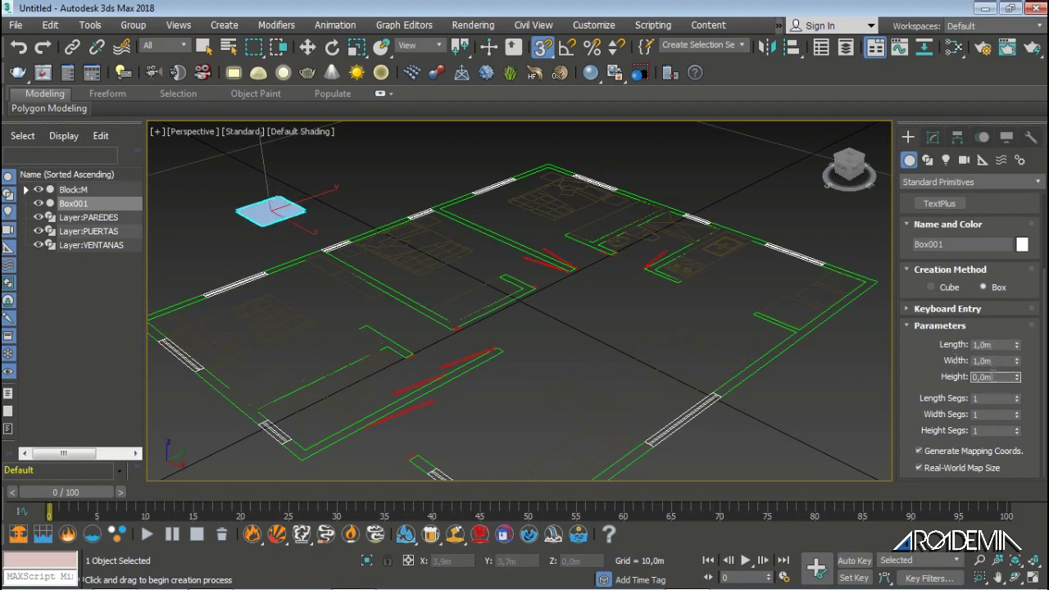
type("1")
double_click(1004, 361)
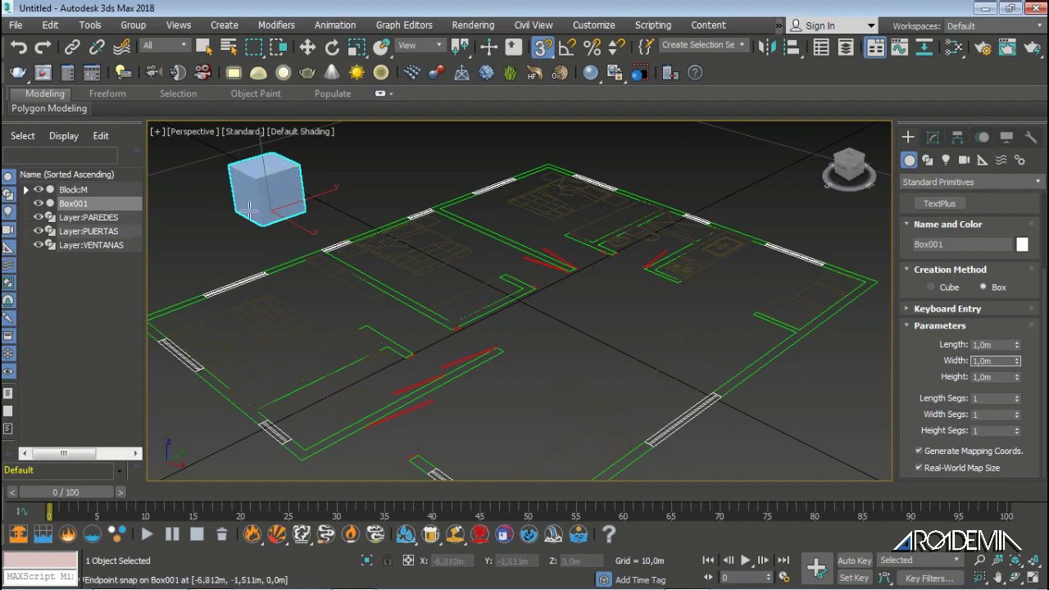
left_click(76, 205)
left_click(77, 205)
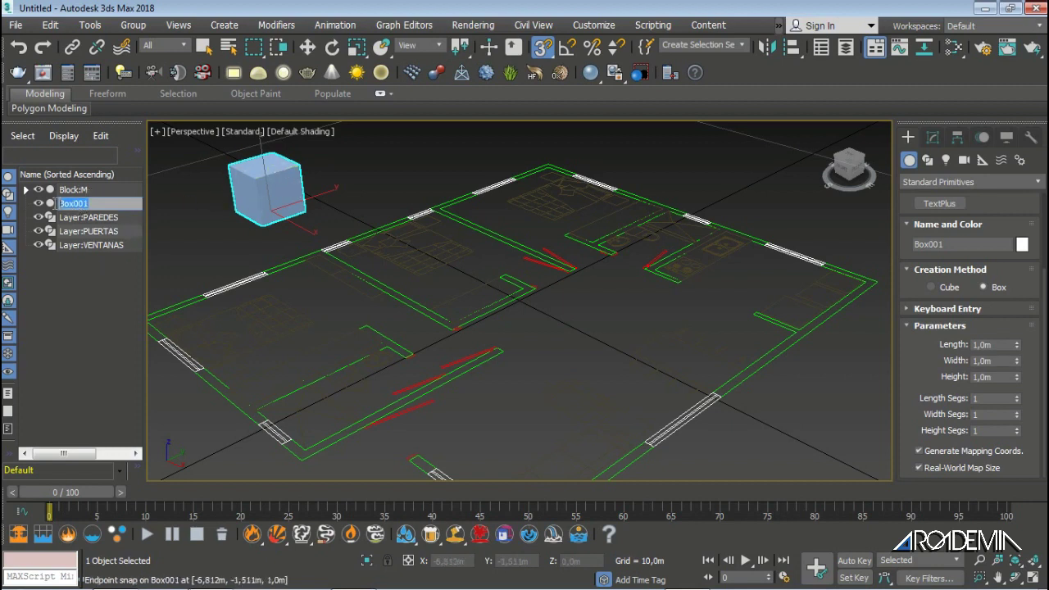
left_click(38, 203)
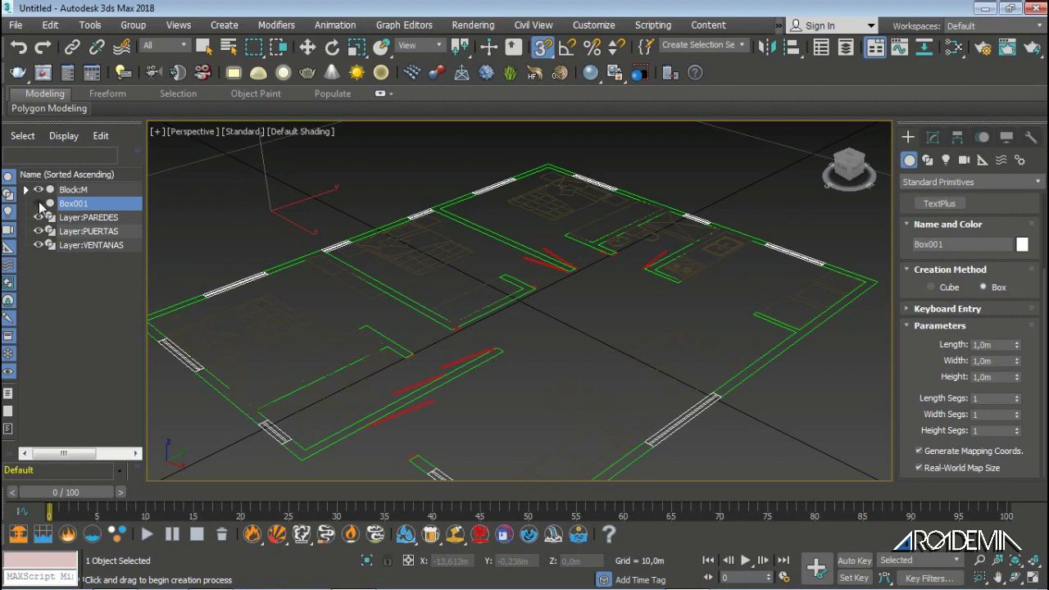
left_click(39, 204)
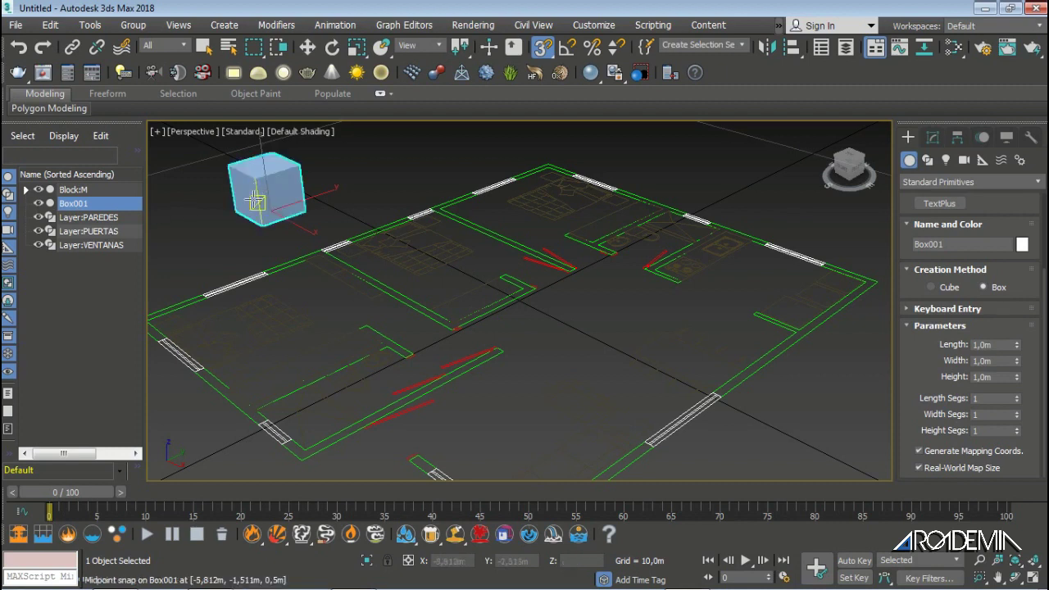
key("Delete")
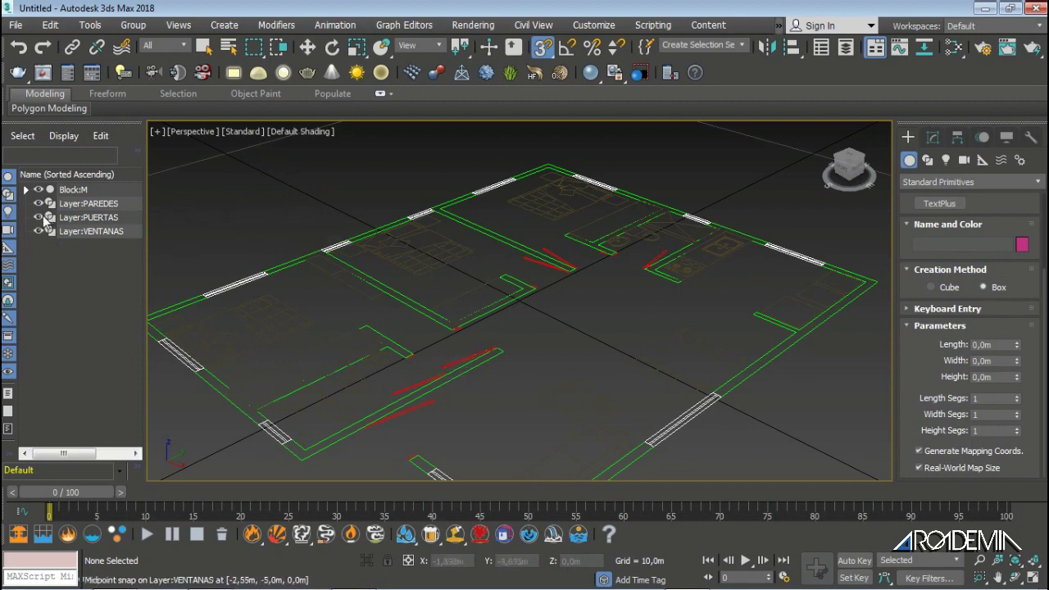
left_click(38, 217)
left_click(38, 217)
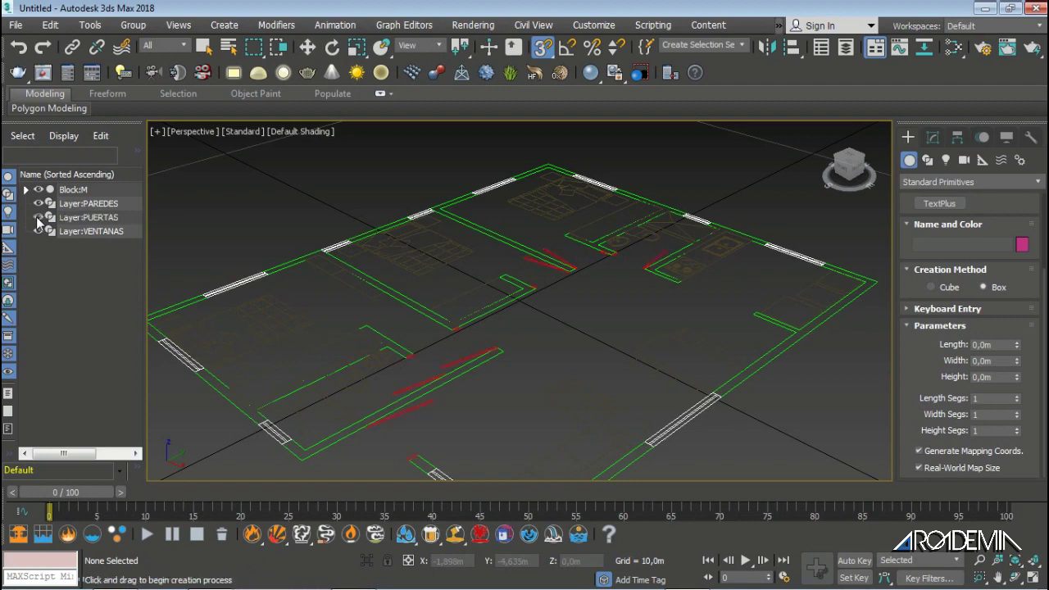
left_click(37, 217)
left_click(38, 217)
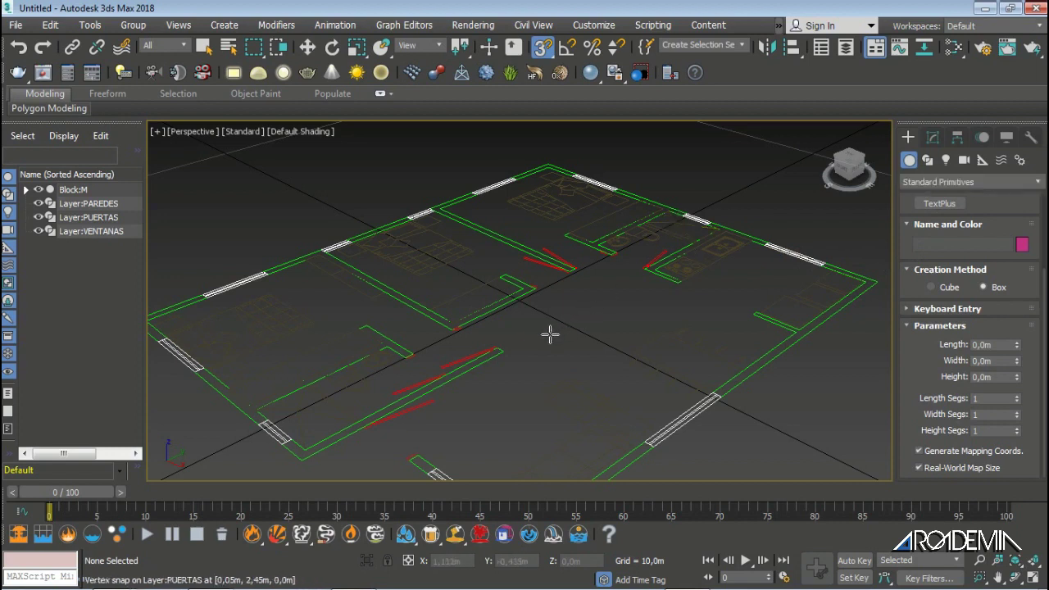
left_click_drag(549, 334, 618, 366)
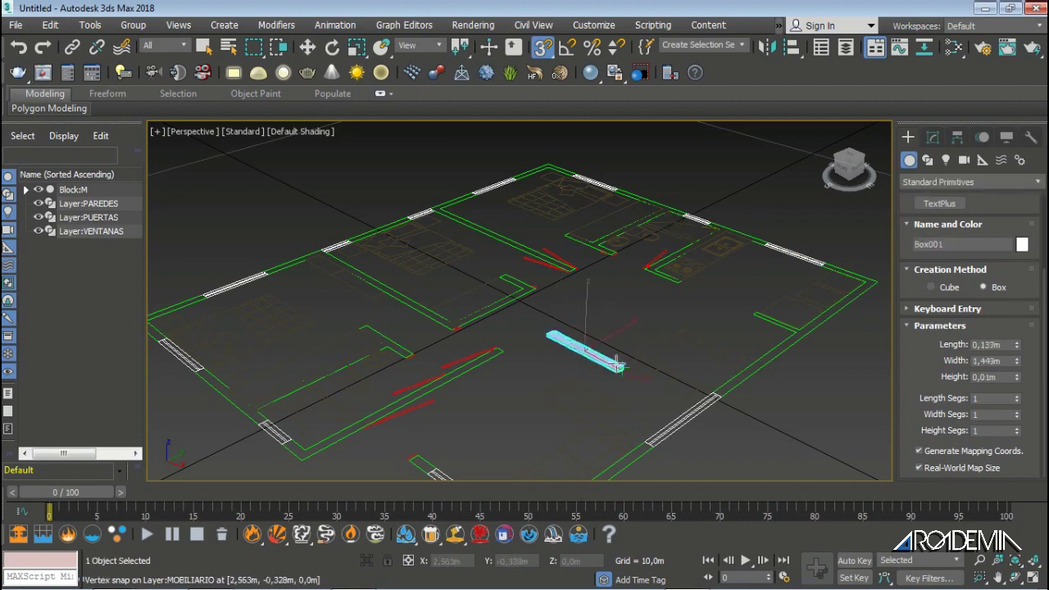
right_click(619, 366)
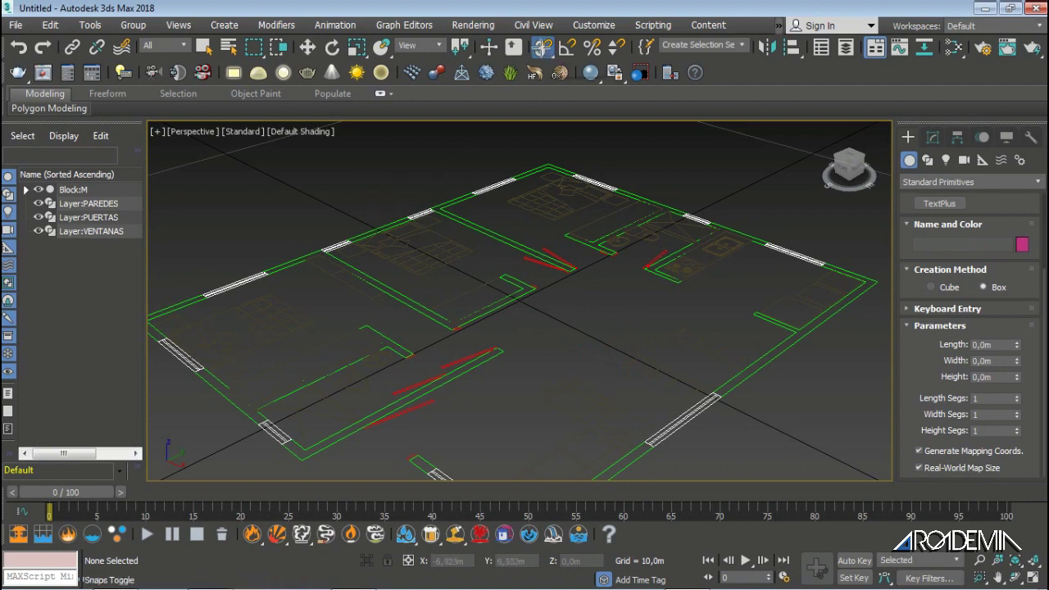
left_click(541, 48)
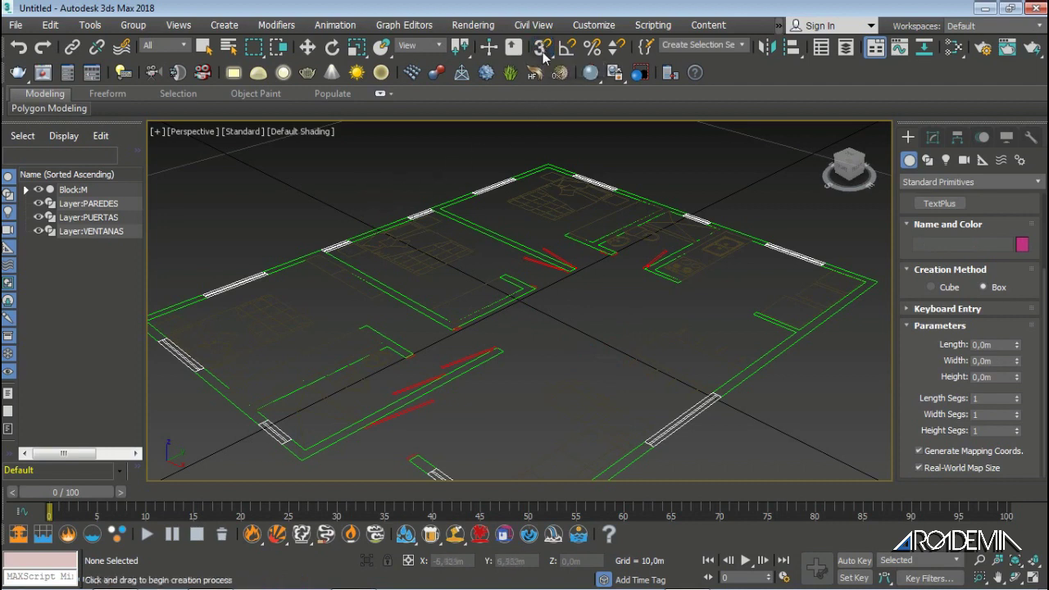
left_click(543, 50)
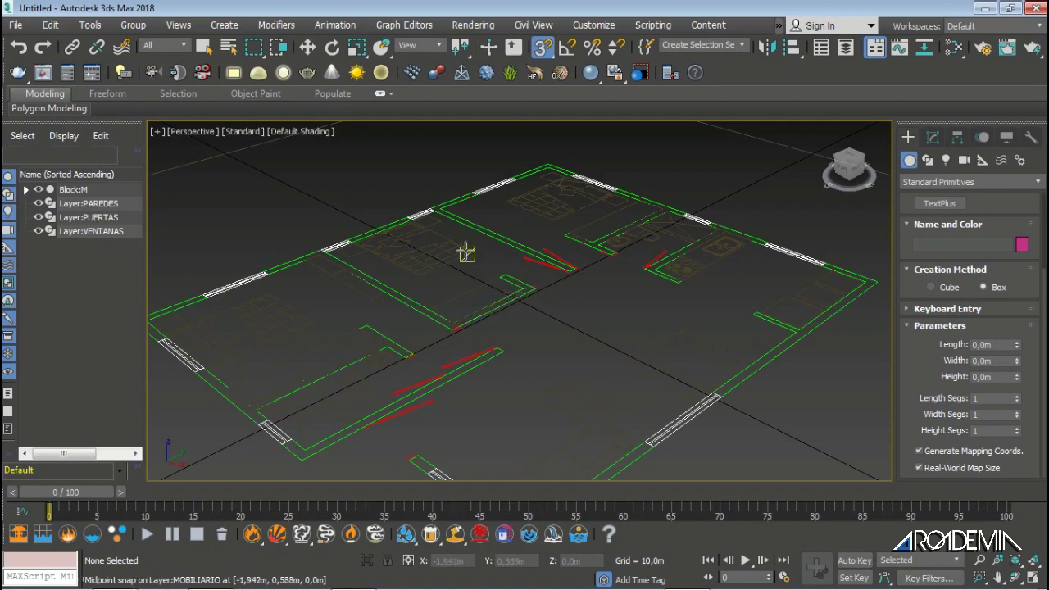
Snap a 3.8 m × 0.15 m box along the interior wall and give it 2.6 m height.
middle_click_drag(457, 227, 448, 270)
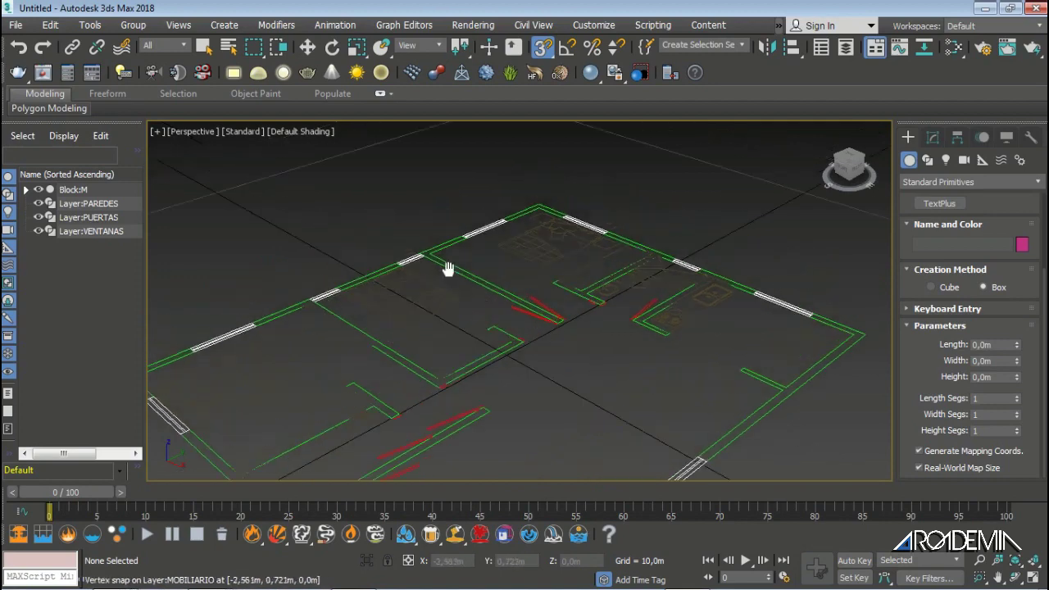
scroll(448, 271, "up", 3)
scroll(445, 265, "up", 2)
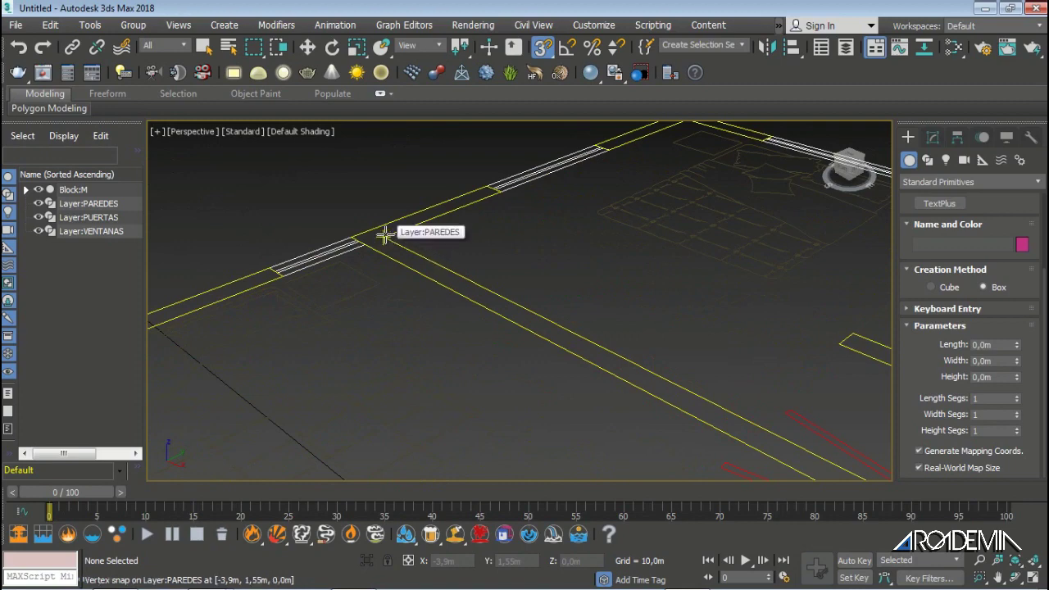
left_click_drag(385, 236, 466, 284)
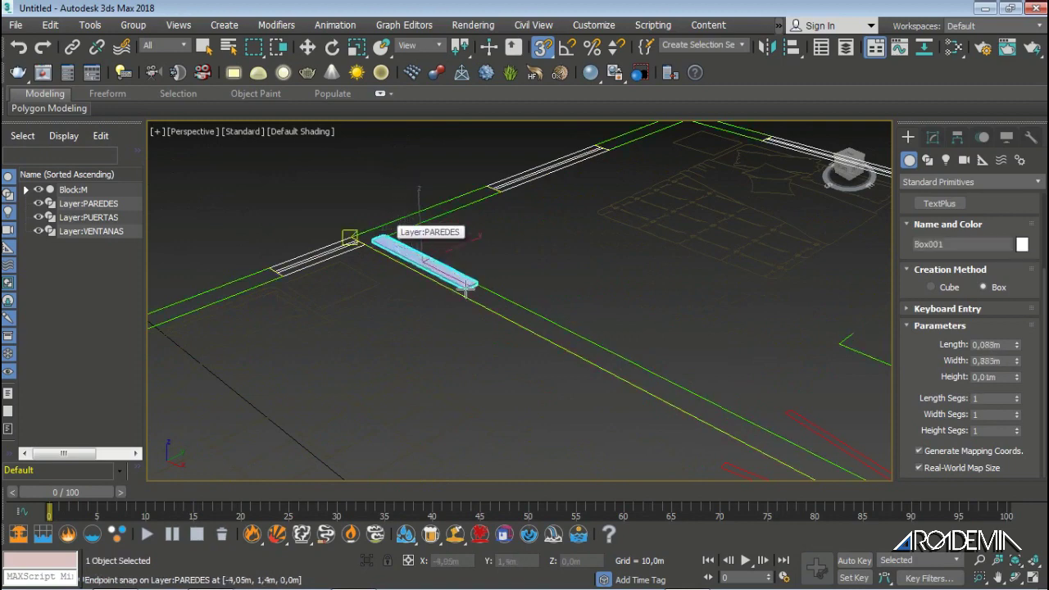
scroll(466, 284, "down", 4)
mouse_move(465, 284)
left_mouse_down()
mouse_move(574, 335)
mouse_move(565, 370)
mouse_move(542, 390)
left_mouse_up()
scroll(574, 334, "up", 4)
left_click(543, 390)
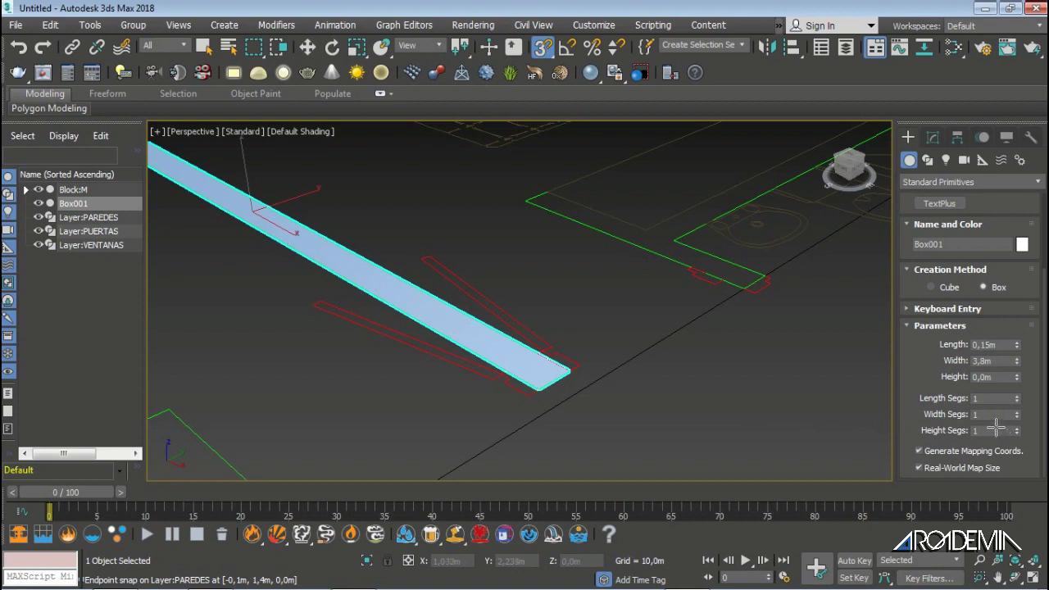
double_click(1001, 376)
type("2,6")
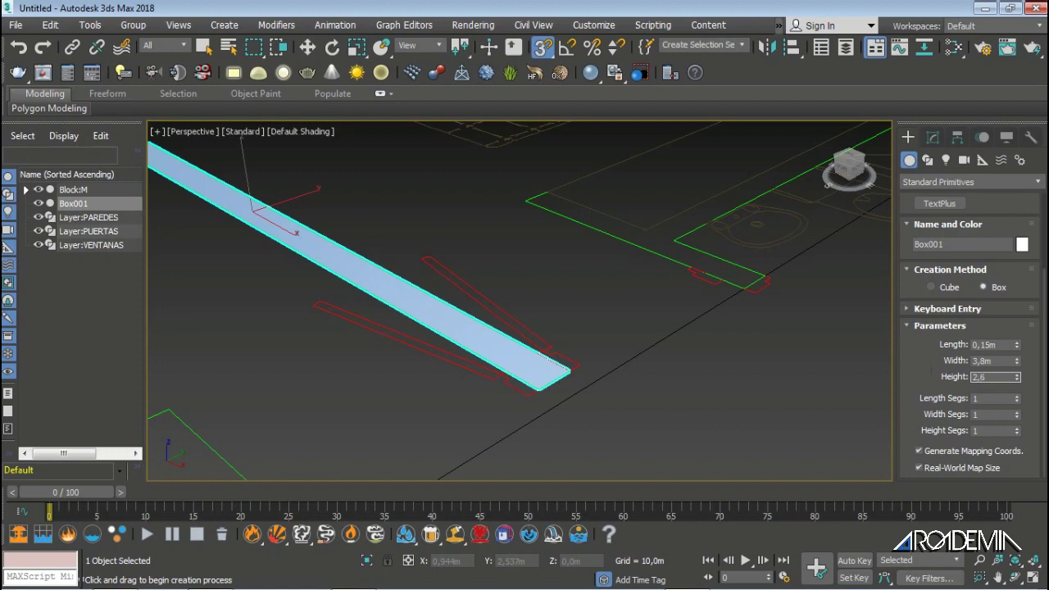
key("Return")
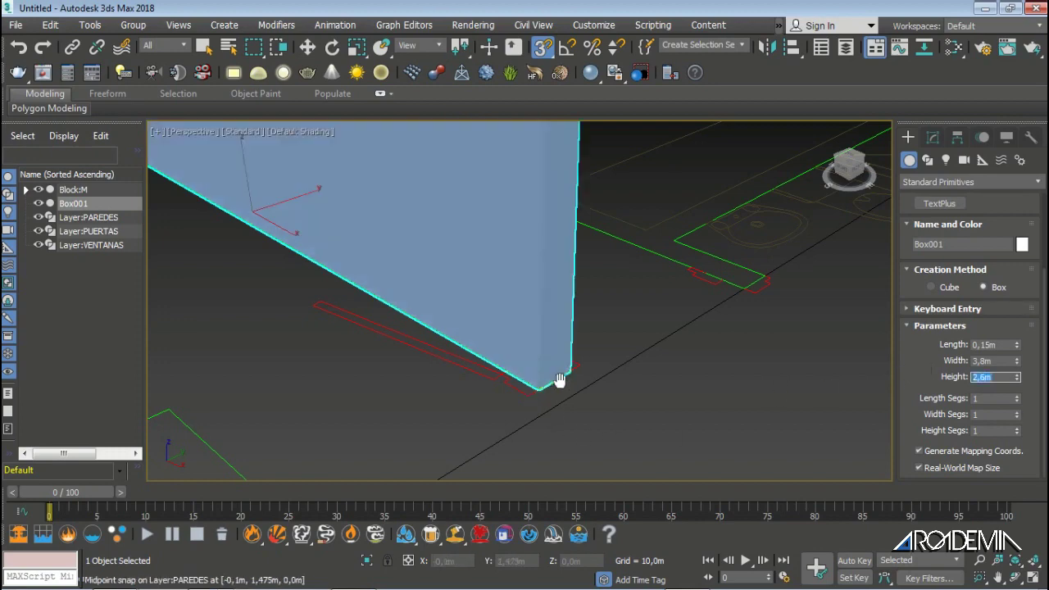
Start a second wall box base at the plan's lower-left corner.
scroll(606, 356, "down", 3)
scroll(606, 356, "down", 4)
scroll(565, 344, "up", 4)
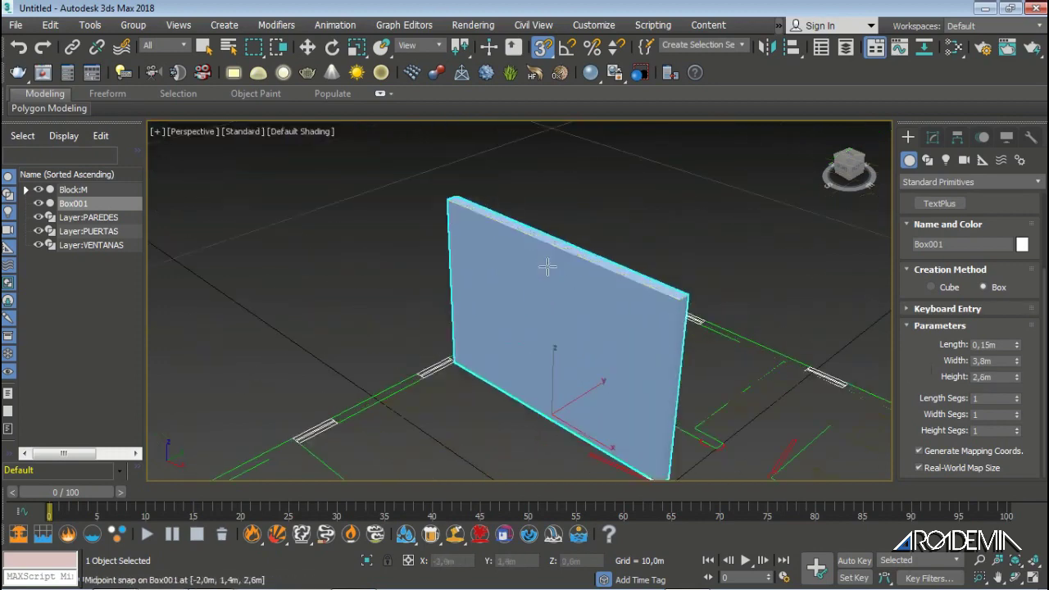
scroll(480, 331, "down", 3)
scroll(465, 315, "up", 2)
middle_click_drag(464, 315, 529, 288)
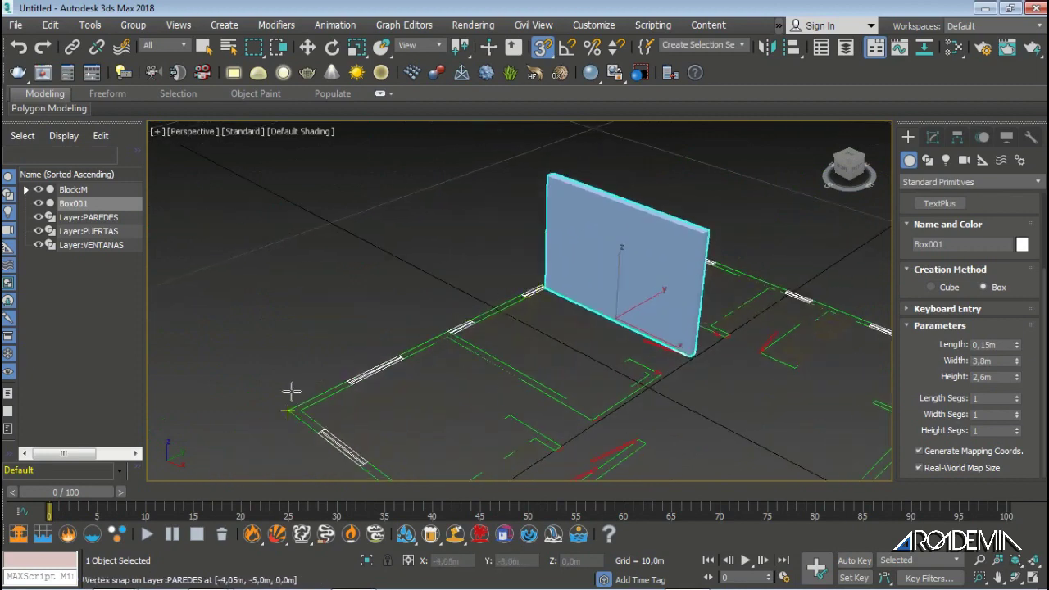
left_click_drag(286, 410, 447, 373)
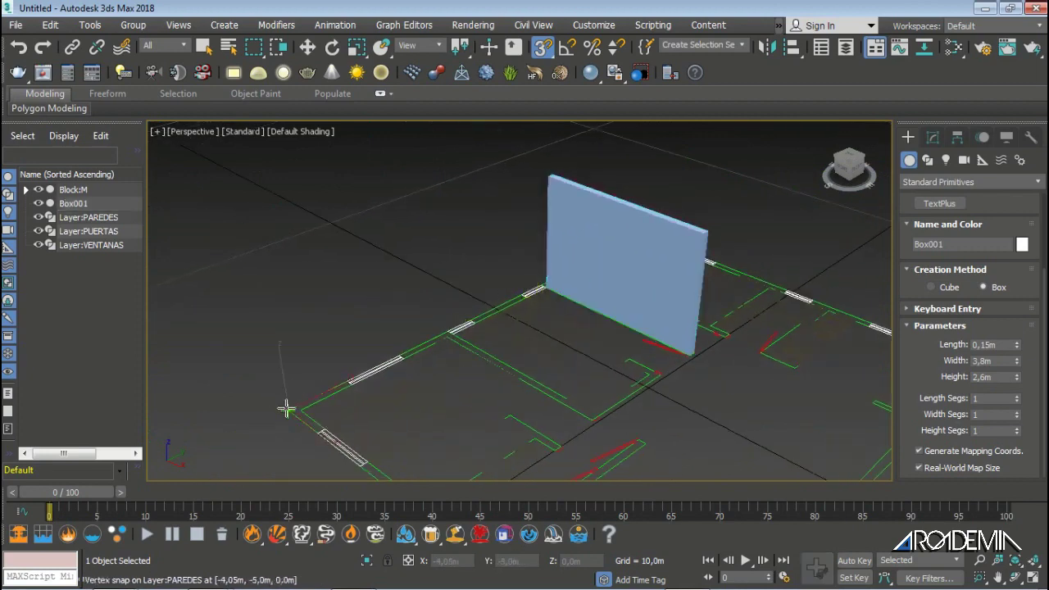
scroll(446, 372, "down", 6)
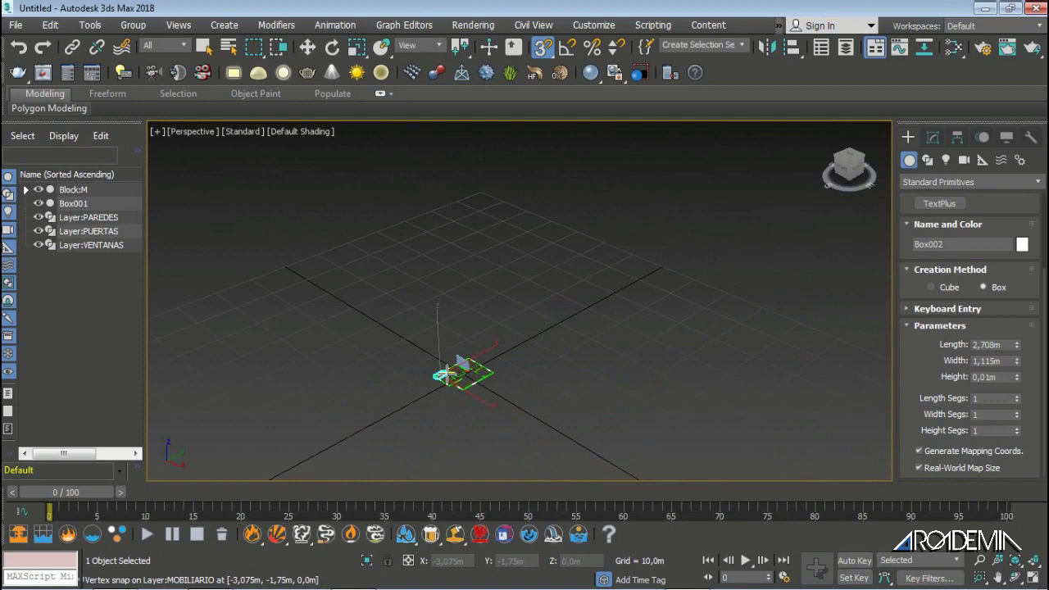
Stretch the second box base 9.85 m along the long outer wall to its end.
scroll(447, 373, "up", 6)
mouse_move(446, 373)
left_mouse_down()
mouse_move(434, 322)
mouse_move(404, 304)
left_mouse_up()
scroll(435, 322, "up", 2)
scroll(402, 352, "down", 1)
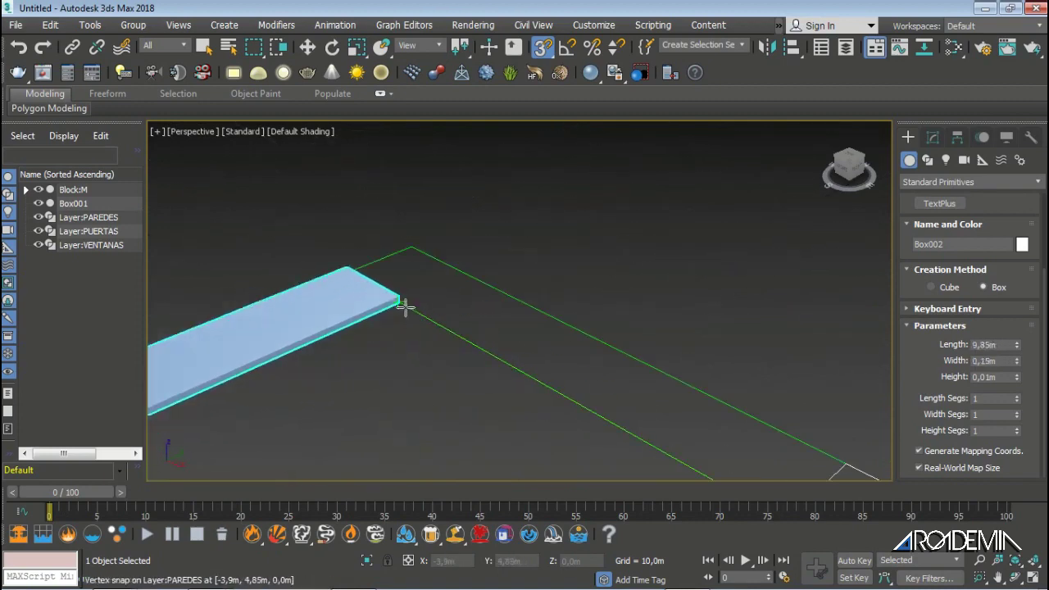
left_click(404, 304)
middle_click_drag(404, 304, 404, 272, "alt")
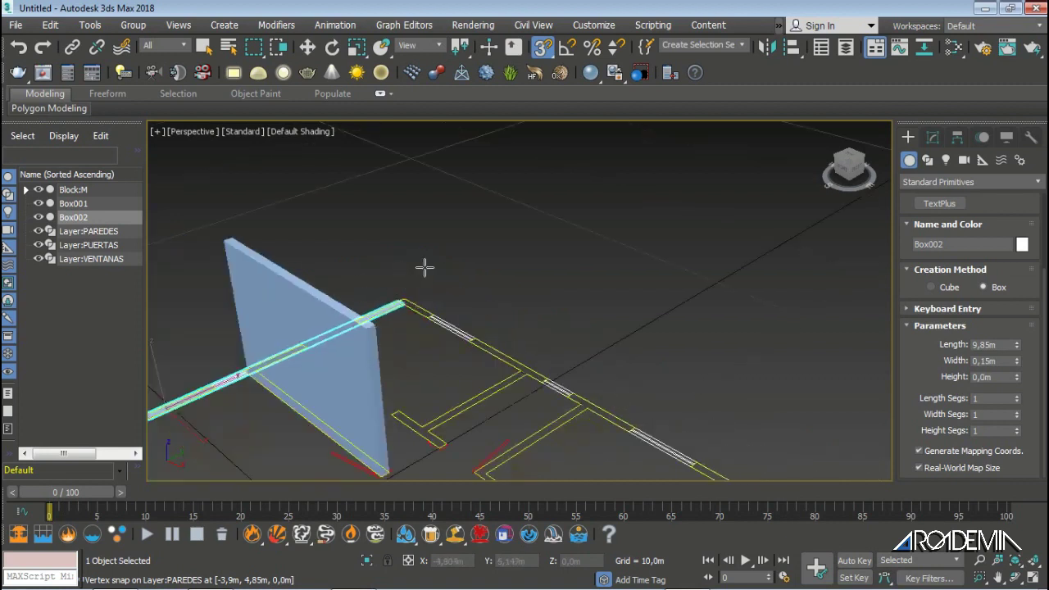
Set the second wall box's height to 2.6 m.
double_click(998, 376)
type("2.6")
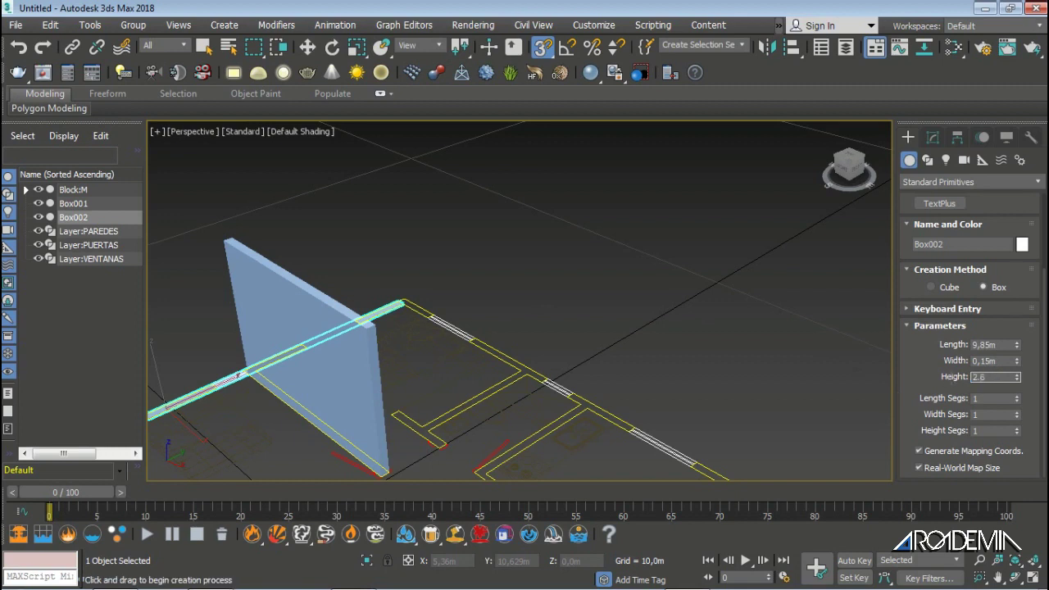
key("BackSpace")
type("6")
key("Return")
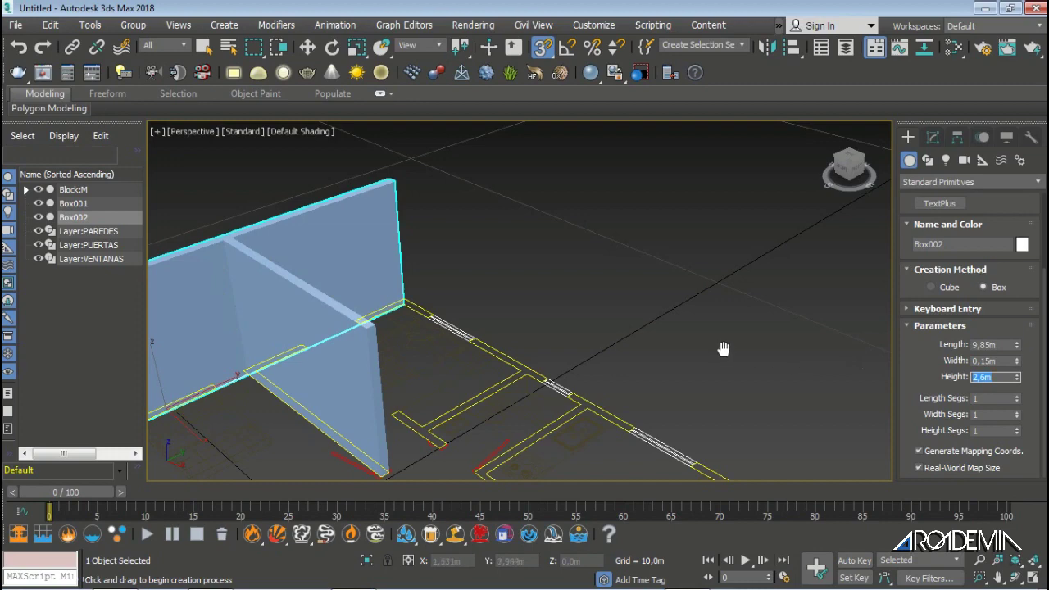
scroll(626, 347, "down", 2)
scroll(606, 356, "down", 2)
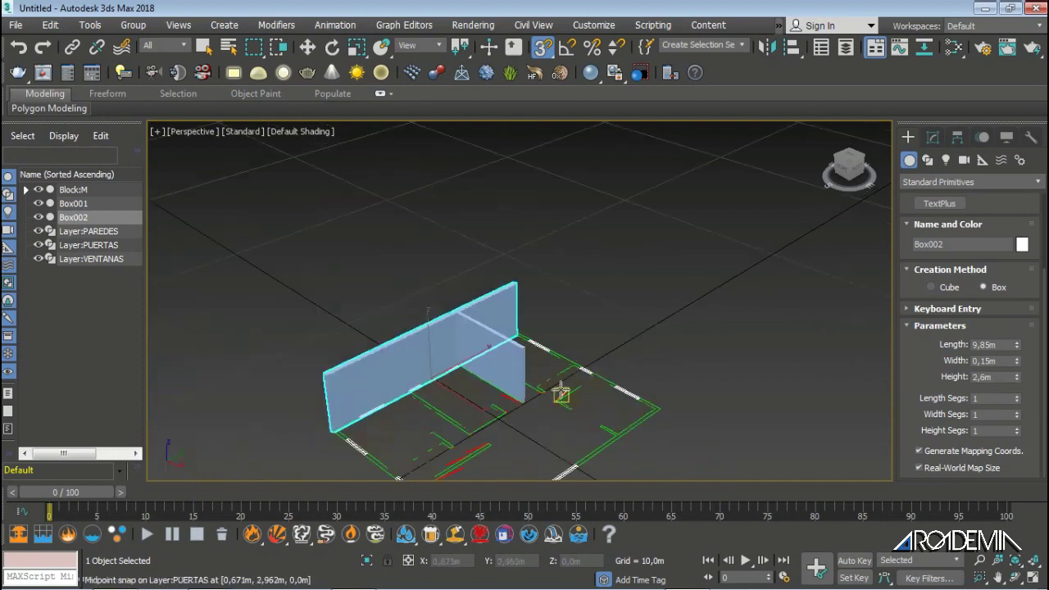
scroll(557, 385, "down", 1)
middle_click_drag(557, 386, 539, 298)
scroll(496, 376, "up", 3)
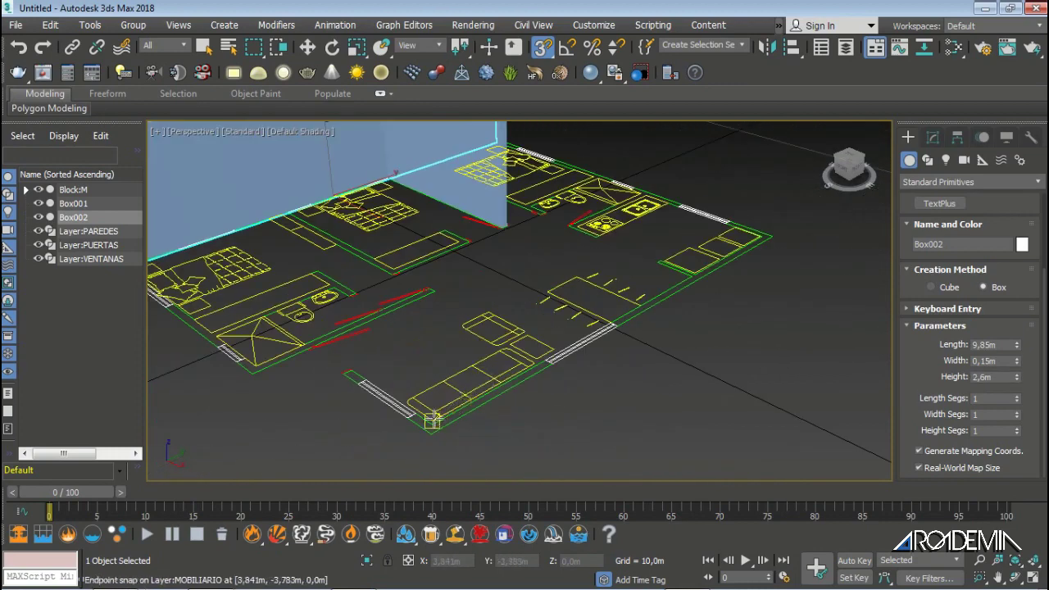
scroll(431, 424, "up", 3)
Finish Box003 as an 8.85 m long, 0.15 m thick, 2.6 m high wall.
left_click_drag(431, 422, 540, 423)
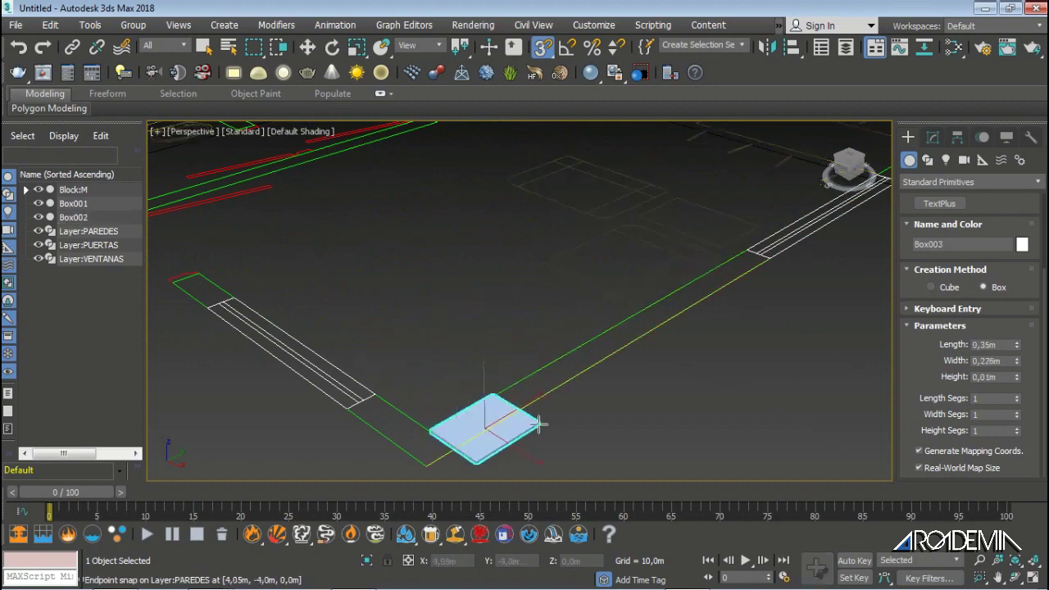
scroll(541, 422, "down", 4)
scroll(779, 299, "up", 5)
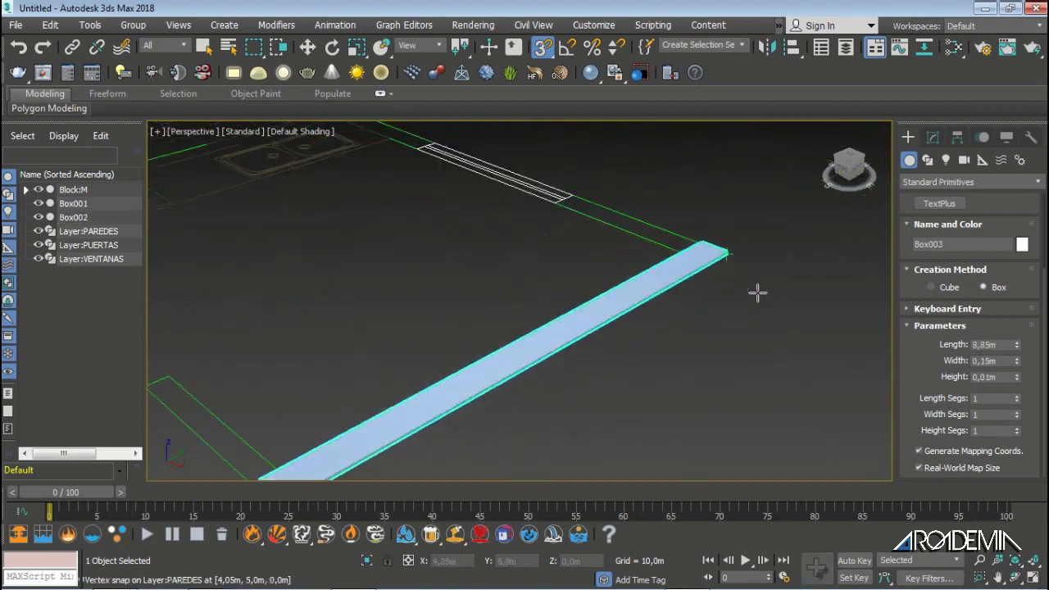
left_click(729, 252)
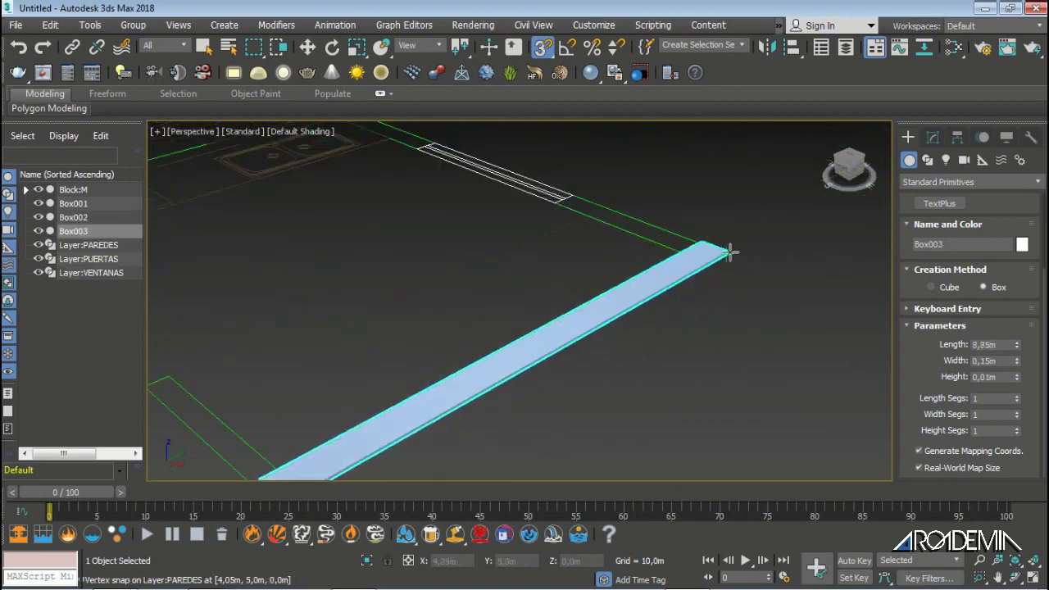
scroll(729, 252, "down", 4)
scroll(729, 252, "down", 3)
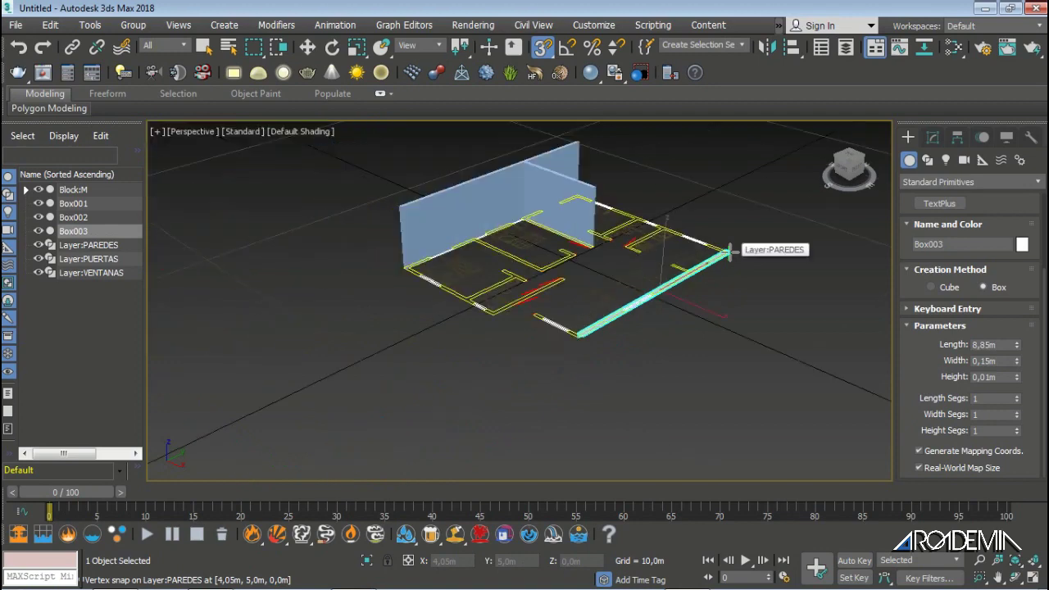
scroll(599, 173, "up", 3)
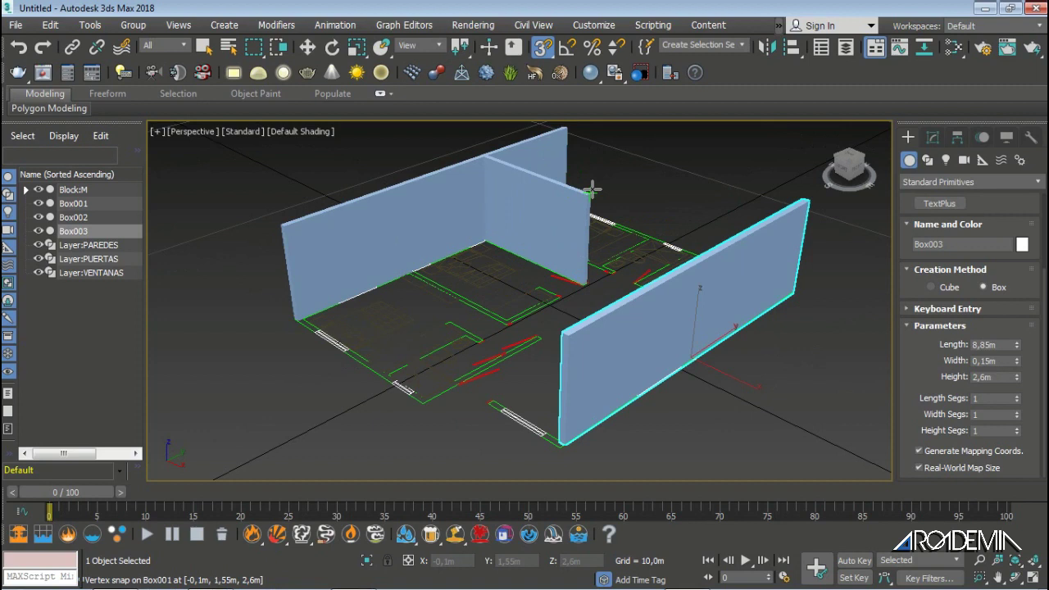
scroll(729, 190, "down", 2)
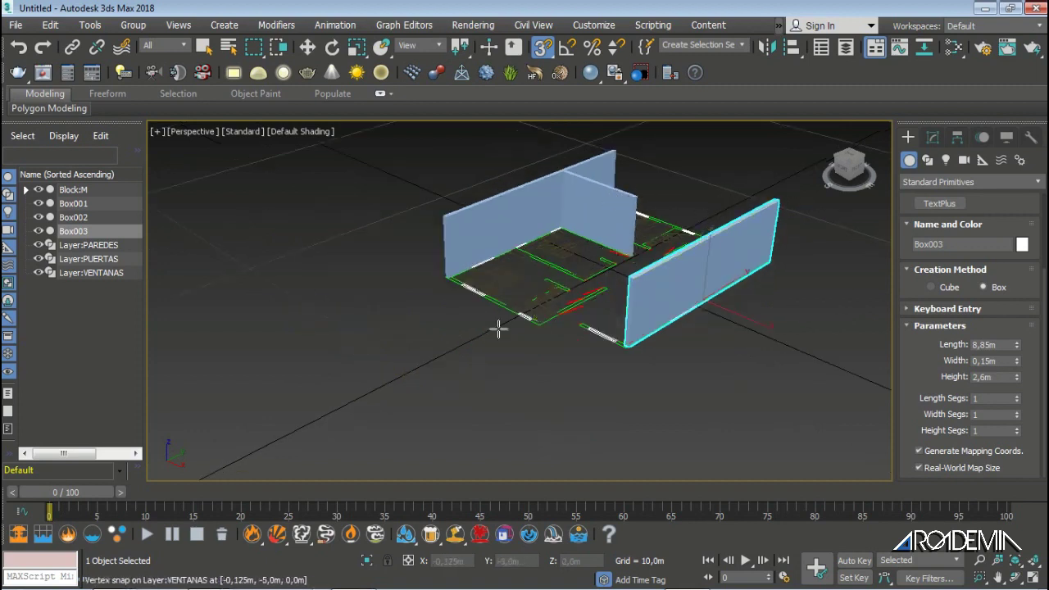
Reframe the plan and start Box004's base, 3.85 m from the snapped partition corner.
middle_click_drag(573, 353, 609, 363)
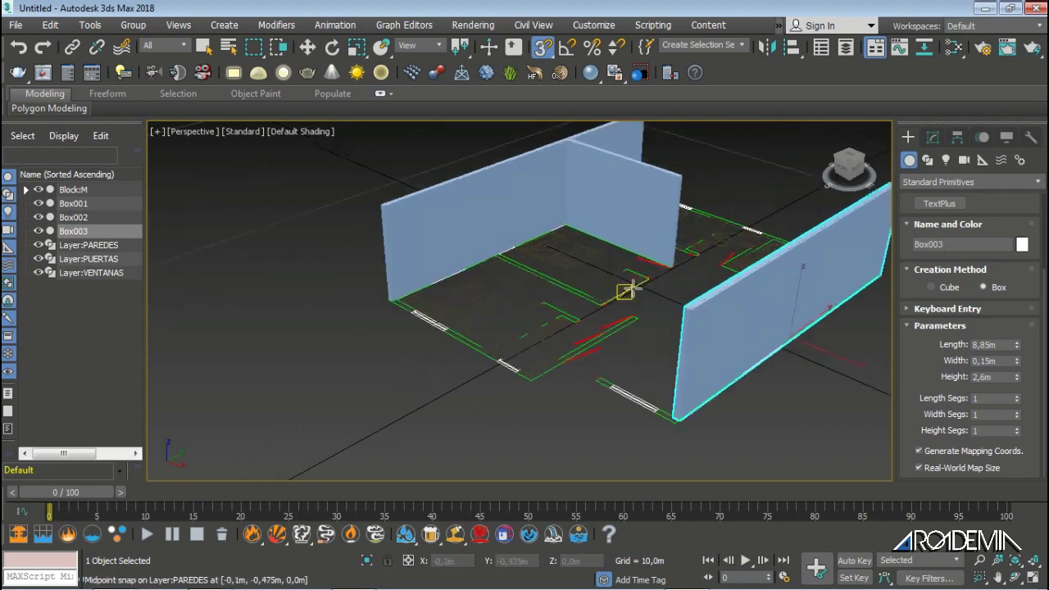
middle_click_drag(614, 290, 604, 295)
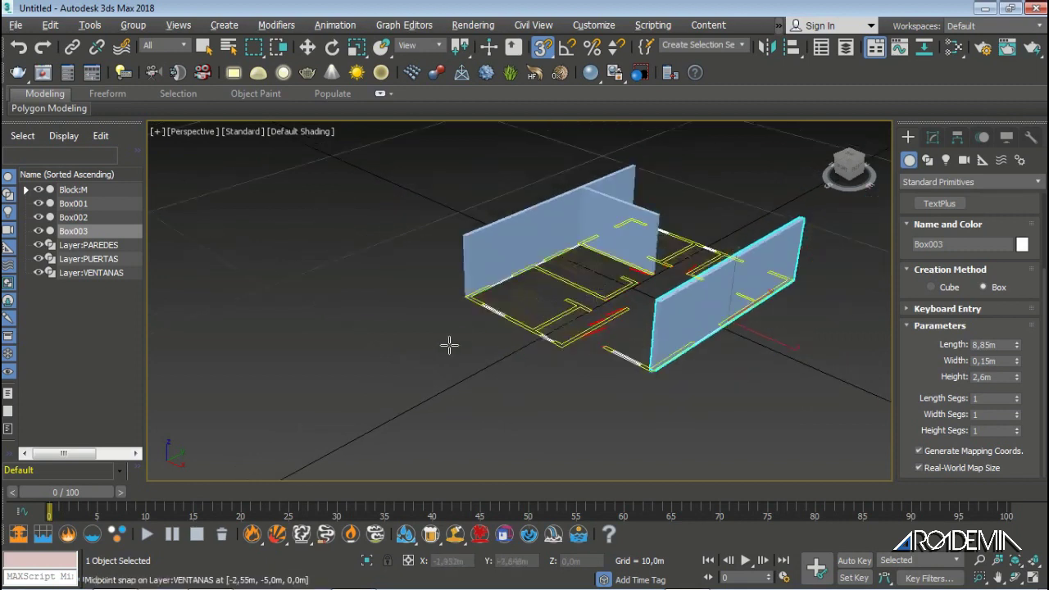
mouse_move(450, 345)
middle_mouse_down("alt")
mouse_move(469, 355)
mouse_move(482, 332)
mouse_move(573, 336)
middle_mouse_up("alt")
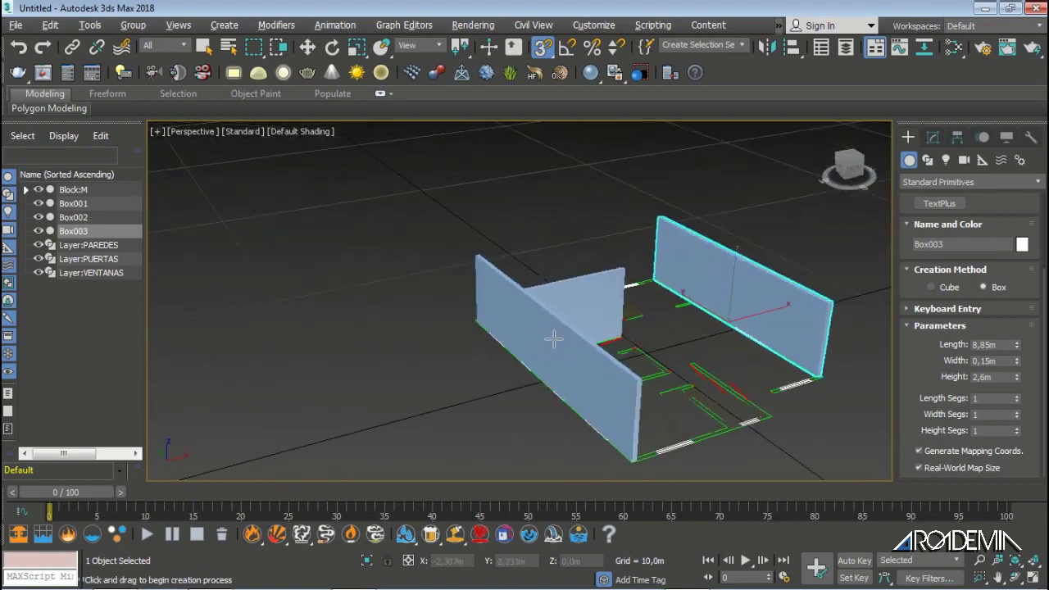
scroll(641, 336, "up", 5)
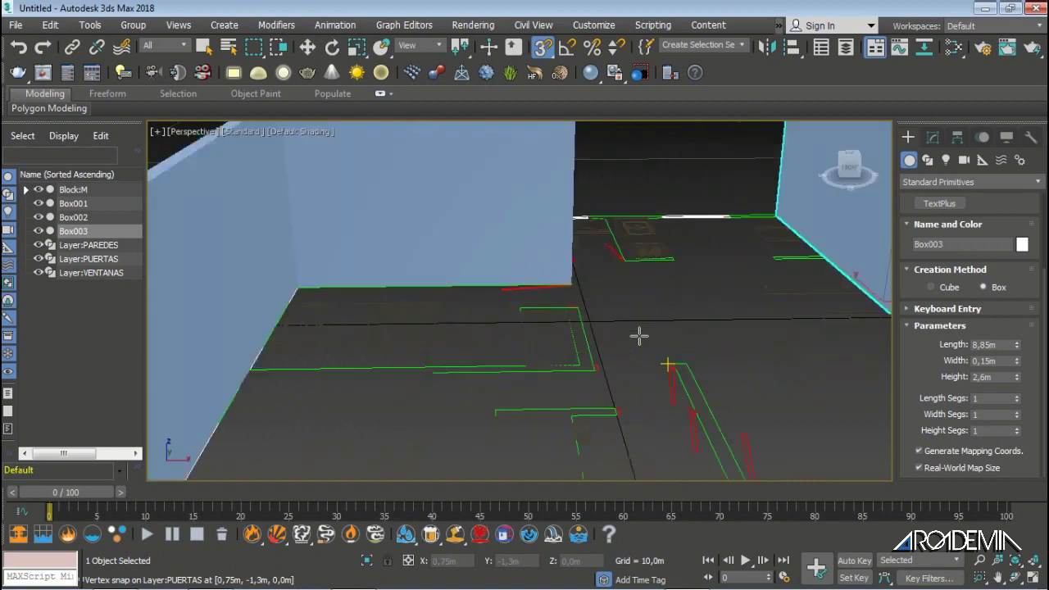
scroll(636, 332, "down", 3)
mouse_move(529, 363)
middle_mouse_down("alt")
mouse_move(508, 381)
mouse_move(464, 320)
middle_mouse_up("alt")
scroll(464, 320, "up", 5)
scroll(468, 323, "down", 2)
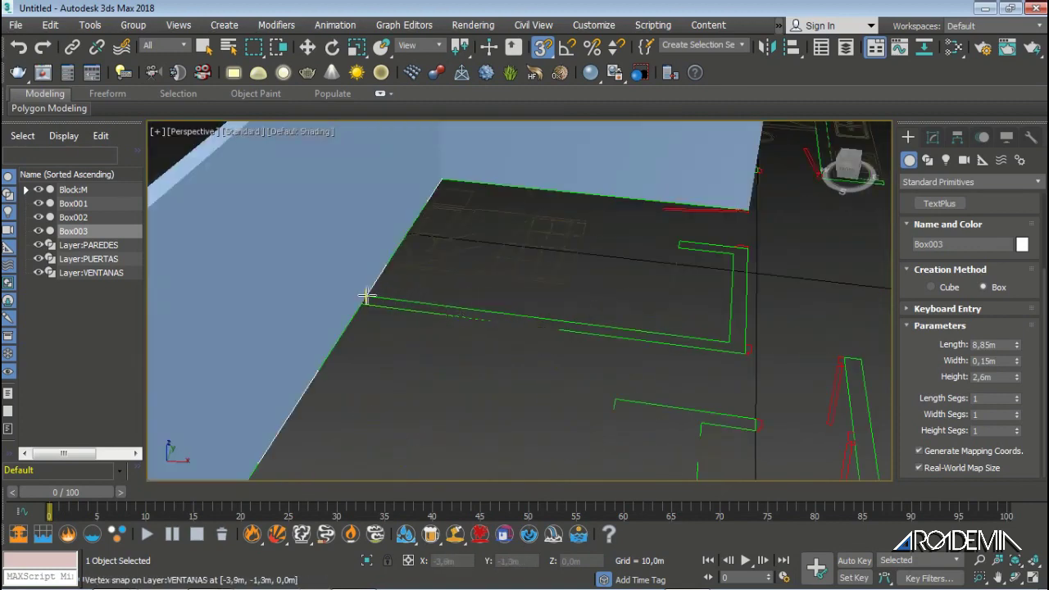
mouse_move(368, 295)
left_mouse_down()
mouse_move(693, 309)
mouse_move(742, 351)
left_mouse_up()
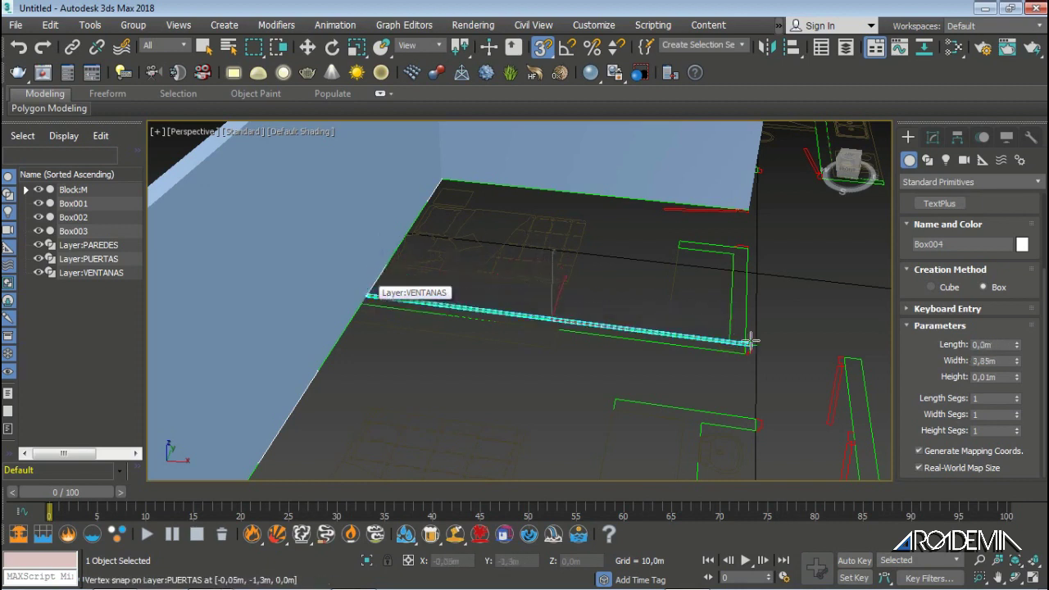
Complete Box004 as a 3.8 m interior partition, 0.15 m thick and 2.6 m high.
left_click(742, 350)
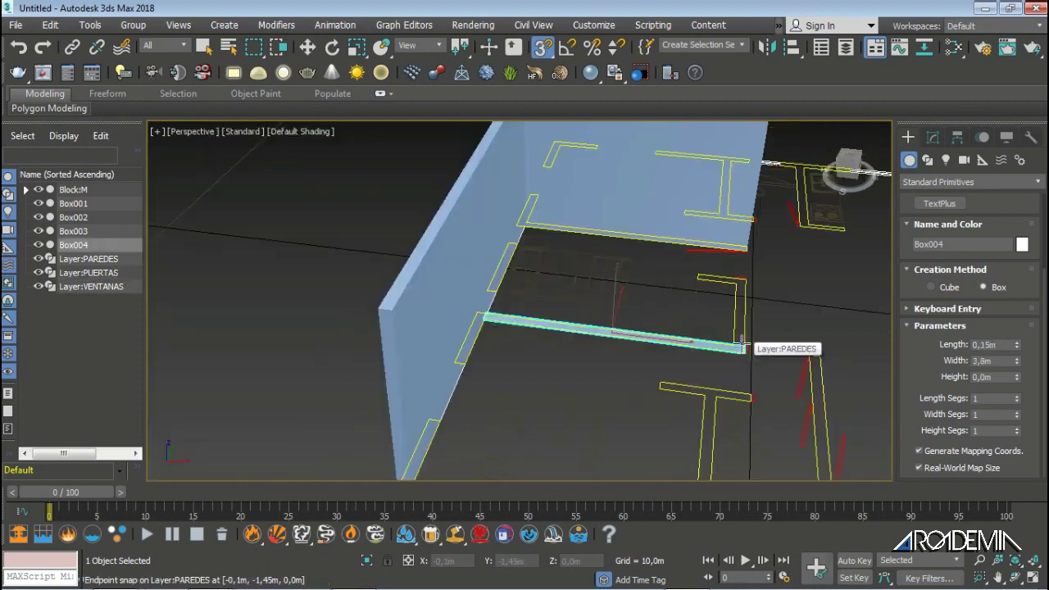
scroll(742, 342, "down", 5)
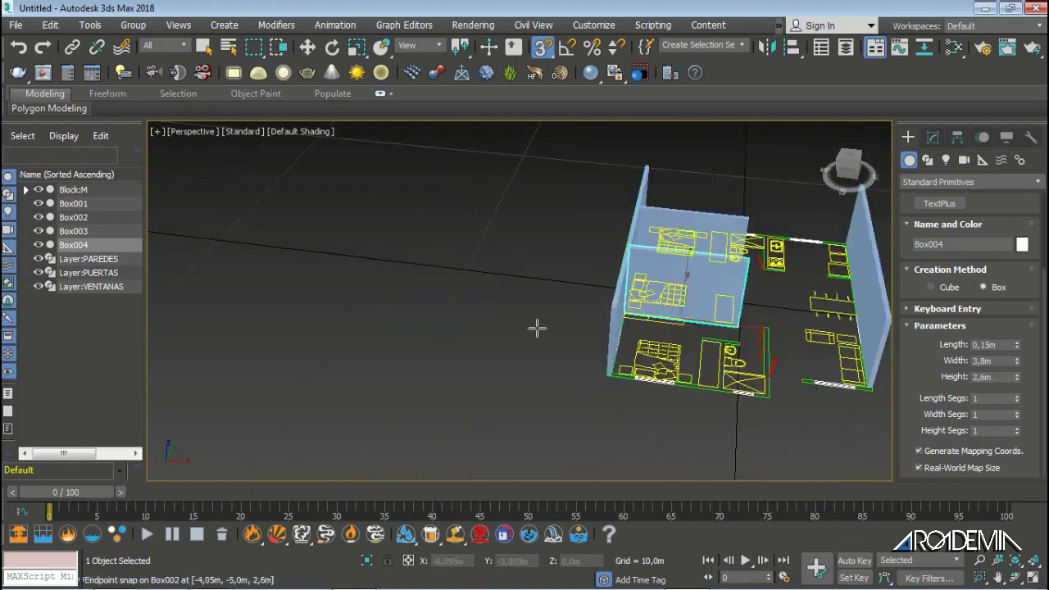
middle_click_drag(536, 325, 474, 350)
scroll(566, 374, "up", 3)
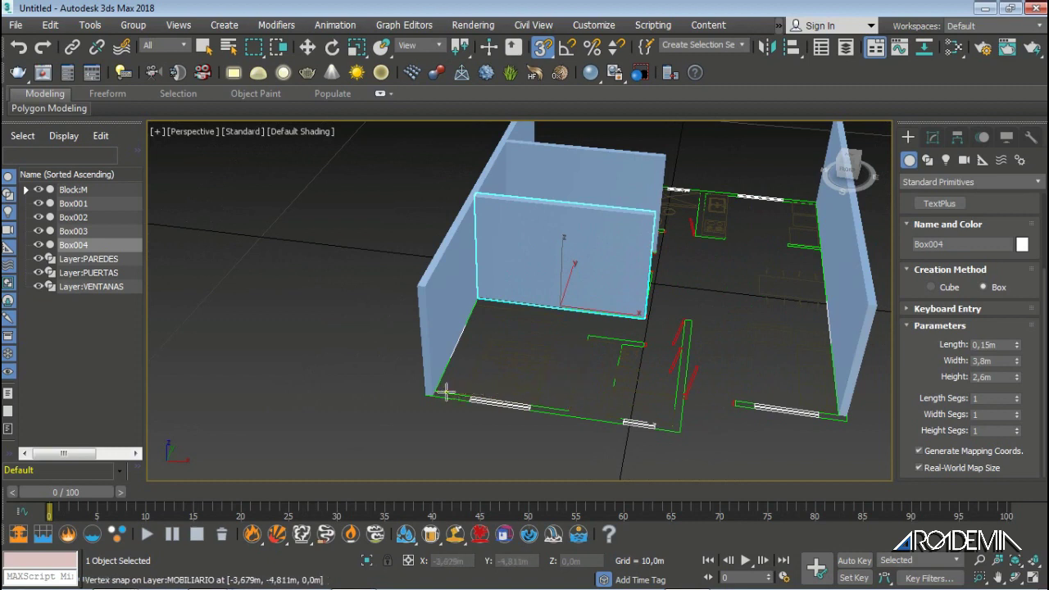
Add Box005, a 4.85 m front wall, 0.15 m thick and 2.6 m high.
left_click_drag(434, 391, 679, 431)
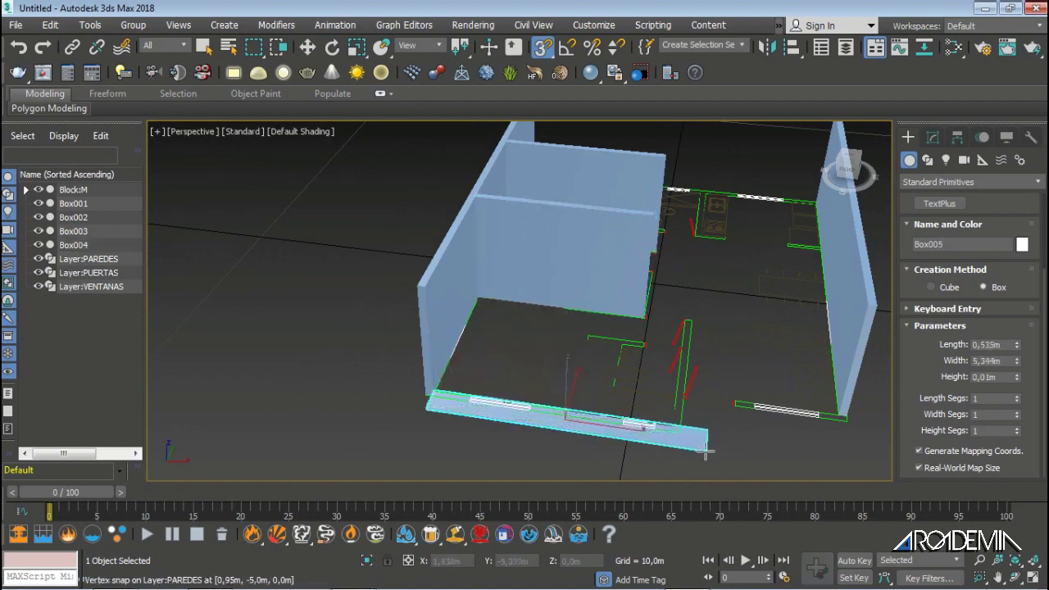
left_click(430, 287)
scroll(561, 440, "down", 3)
scroll(561, 440, "up", 5)
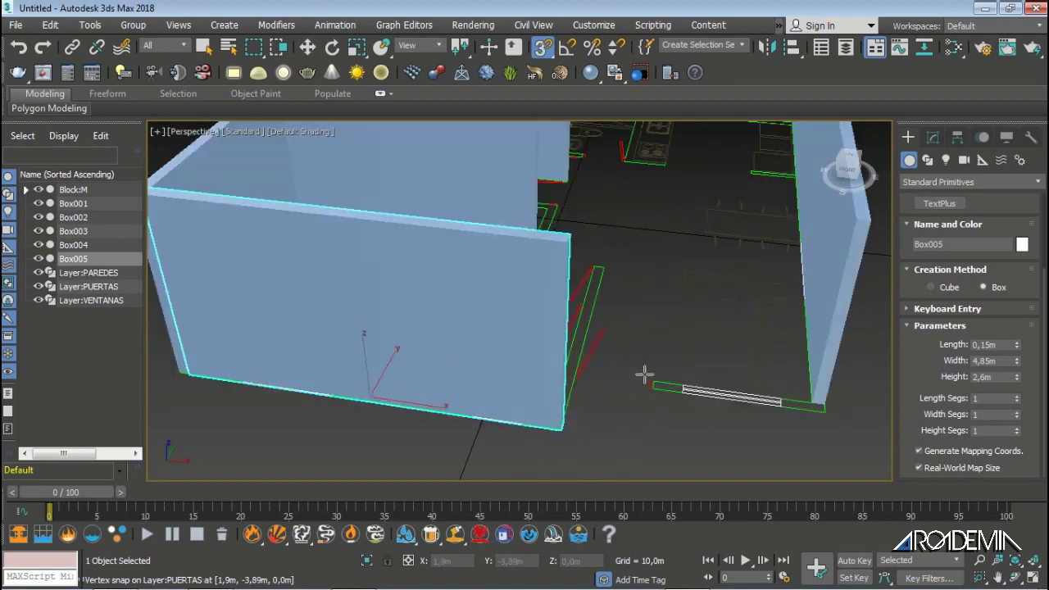
scroll(656, 380, "up", 3)
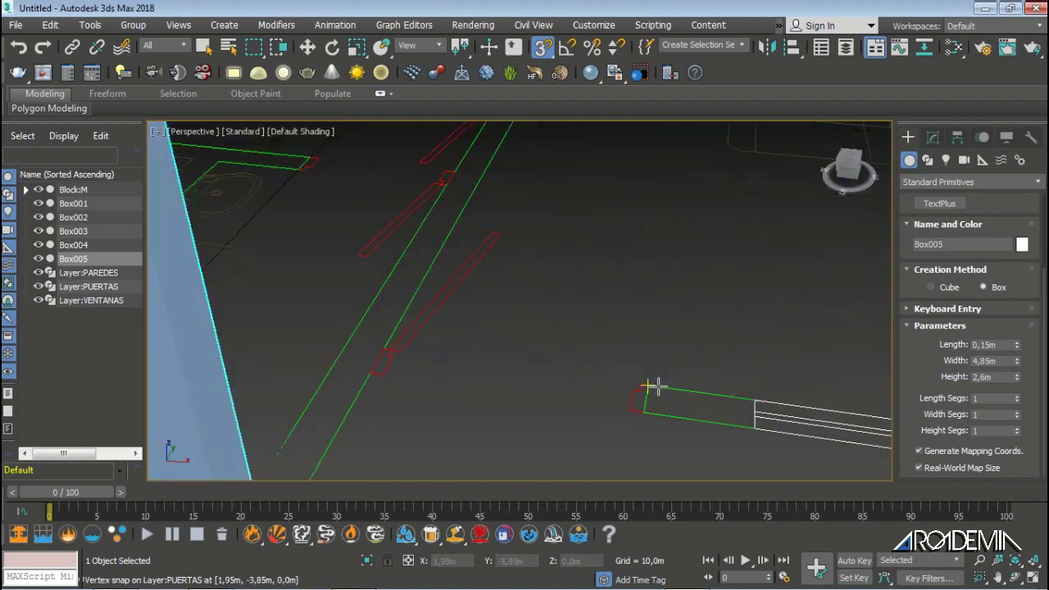
scroll(655, 381, "up", 3)
Start Box006's 2.1 m base at the door jamb.
mouse_move(648, 382)
left_mouse_down()
mouse_move(790, 445)
mouse_move(792, 434)
left_mouse_up()
scroll(702, 404, "down", 3)
scroll(709, 417, "down", 3)
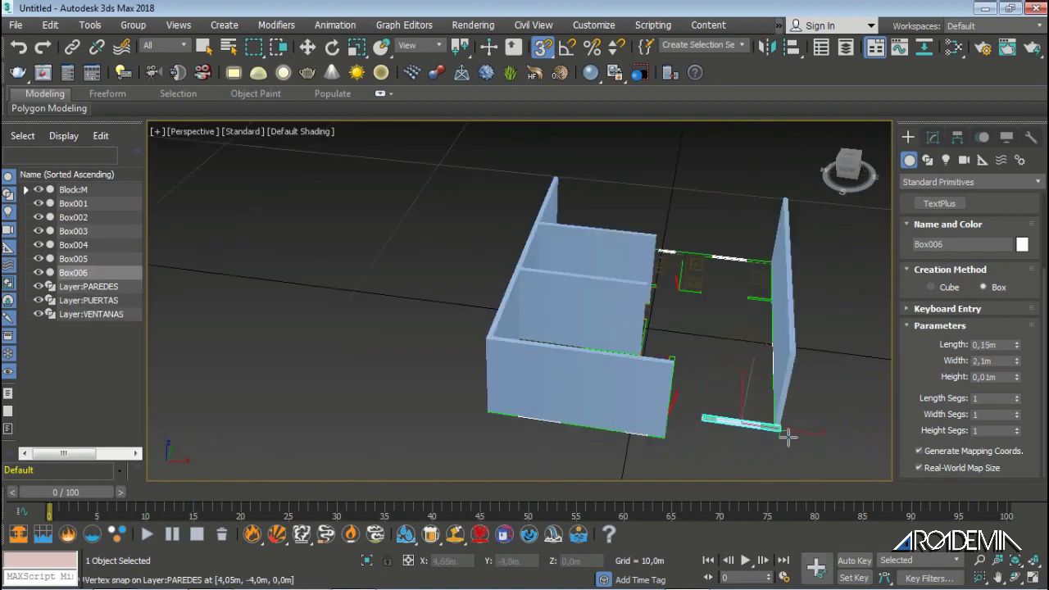
Finish the 2.1 m Box006 wall and lay Box007's base along the open edge.
scroll(808, 402, "down", 5)
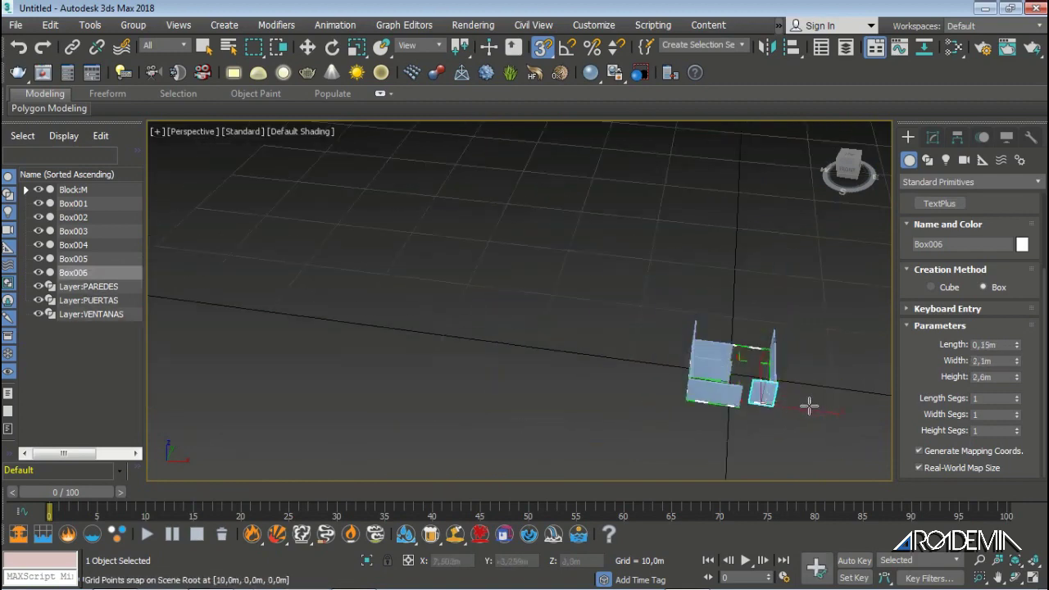
mouse_move(808, 403)
middle_mouse_down()
mouse_move(653, 399)
mouse_move(633, 379)
mouse_move(592, 415)
mouse_move(478, 396)
mouse_move(661, 463)
mouse_move(573, 461)
middle_mouse_up()
scroll(572, 451, "up", 4)
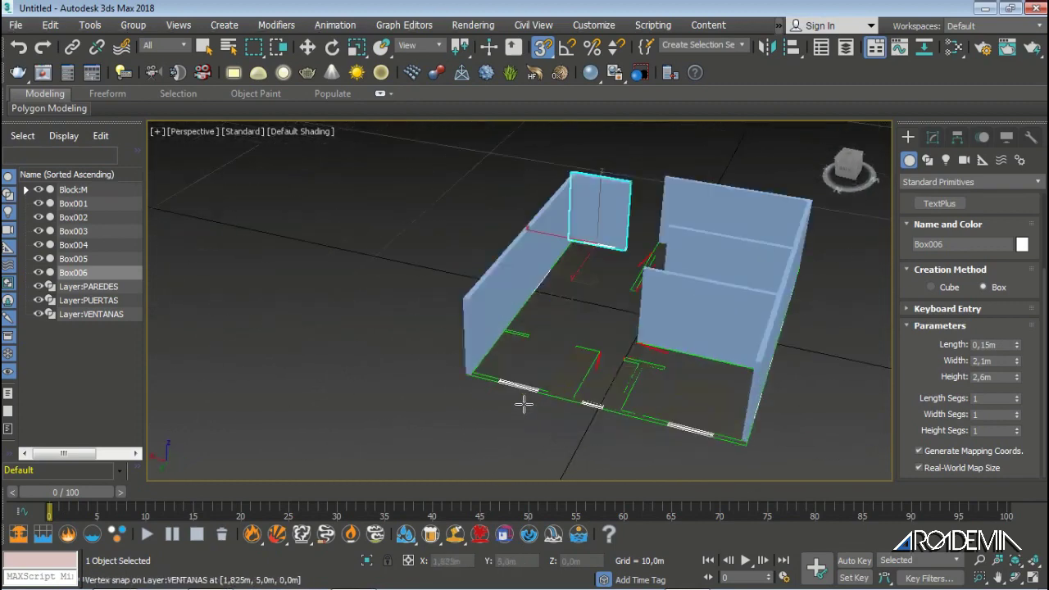
scroll(475, 369, "up", 3)
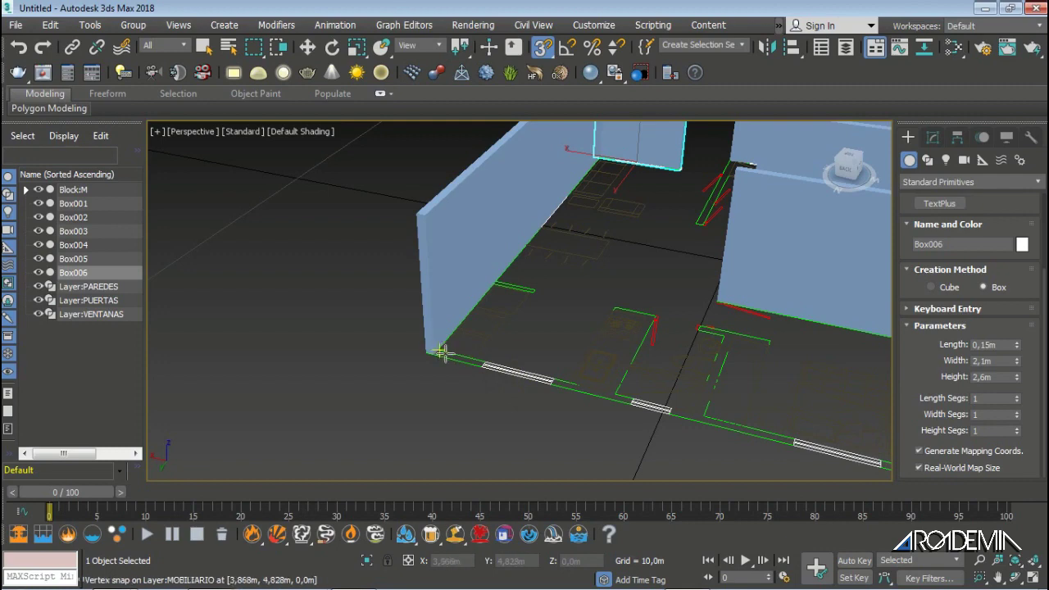
mouse_move(447, 356)
left_mouse_down()
mouse_move(562, 400)
mouse_move(709, 408)
left_mouse_up()
scroll(563, 400, "down", 3)
scroll(702, 435, "up", 3)
left_click(710, 407)
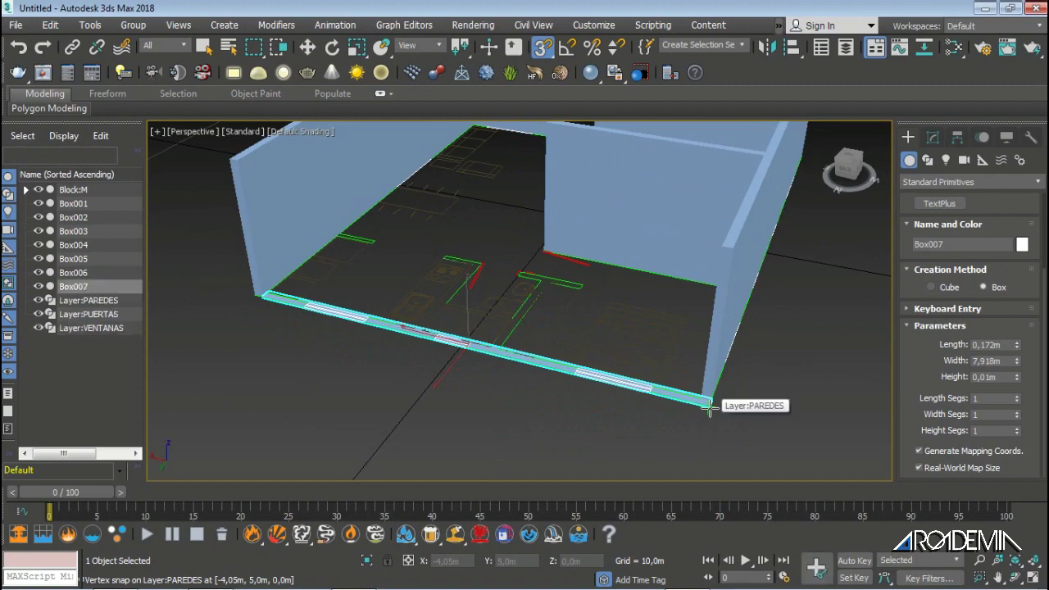
Raise Box007 into a 7.918 m × 0.172 m wall, 2.6 m high, and end box creation.
scroll(708, 406, "up", 2)
scroll(679, 415, "down", 2)
scroll(680, 415, "down", 2)
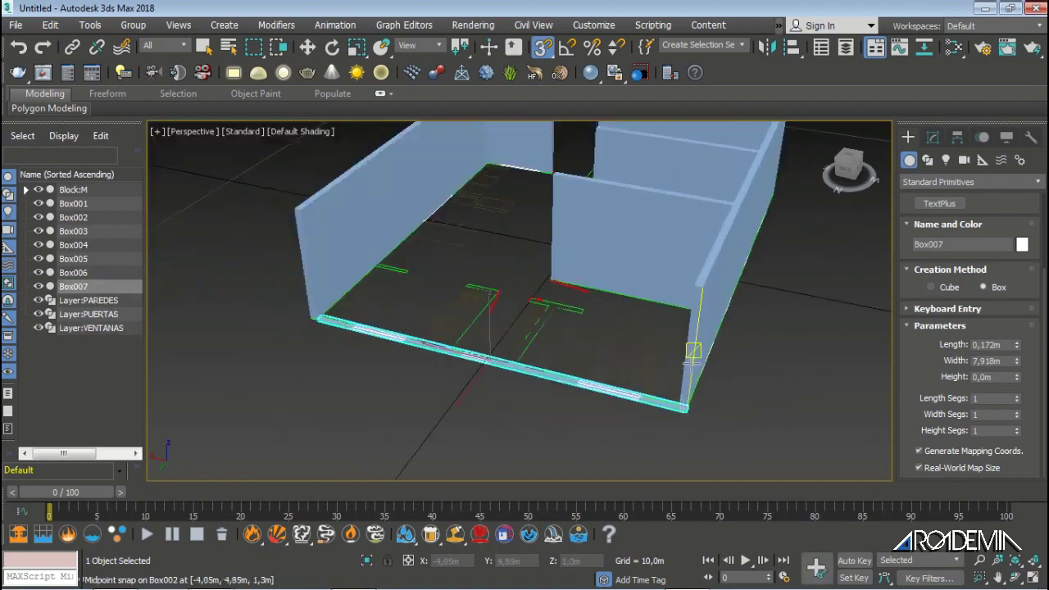
left_click(701, 293)
scroll(642, 418, "down", 3)
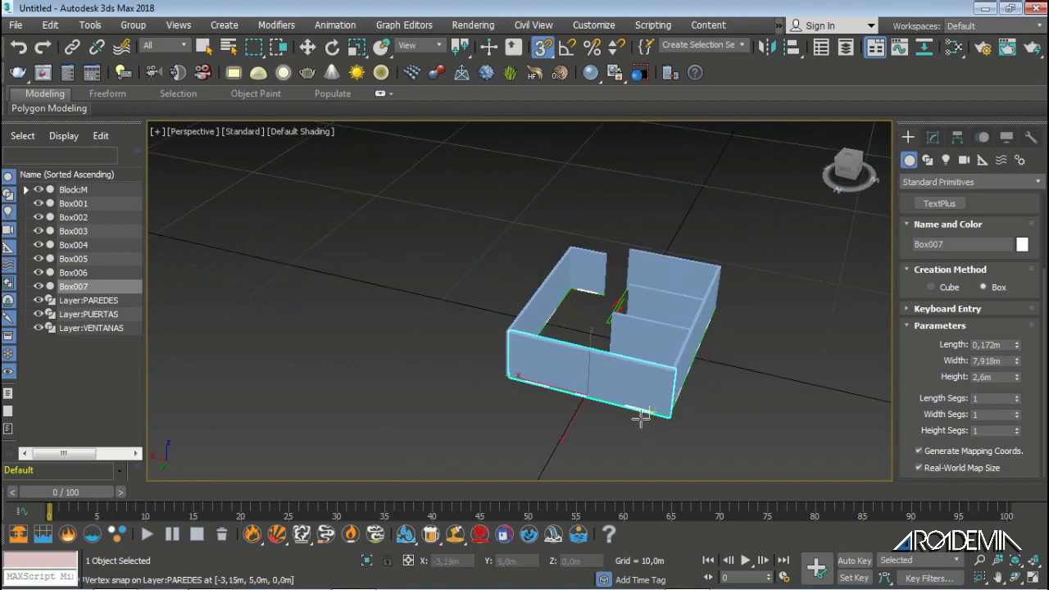
right_click(609, 415)
scroll(245, 338, "up", 5)
scroll(245, 338, "down", 6)
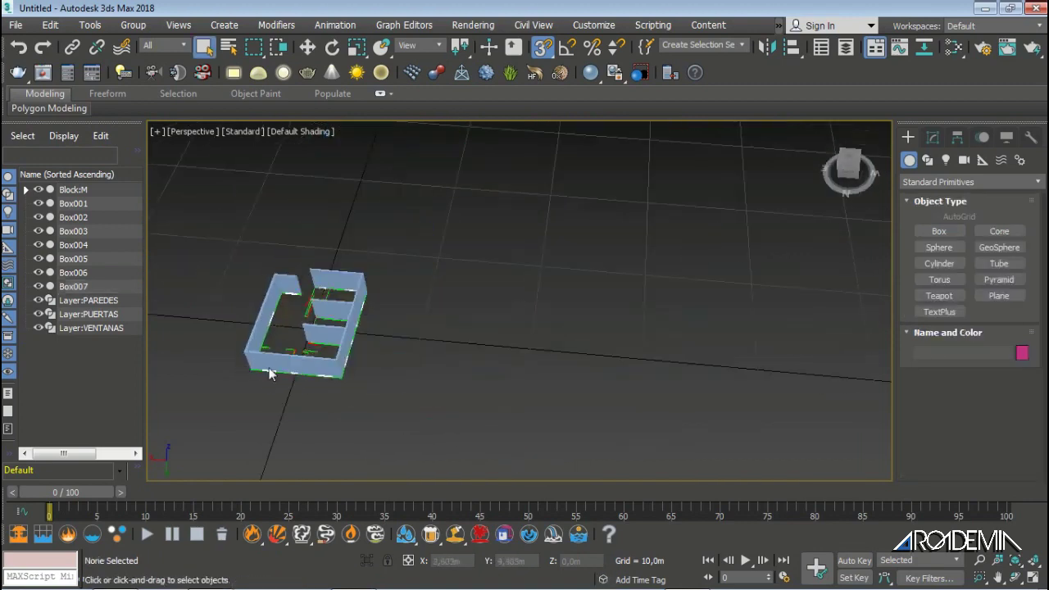
scroll(283, 353, "up", 4)
scroll(323, 363, "up", 1)
scroll(386, 351, "up", 2)
scroll(386, 300, "up", 3)
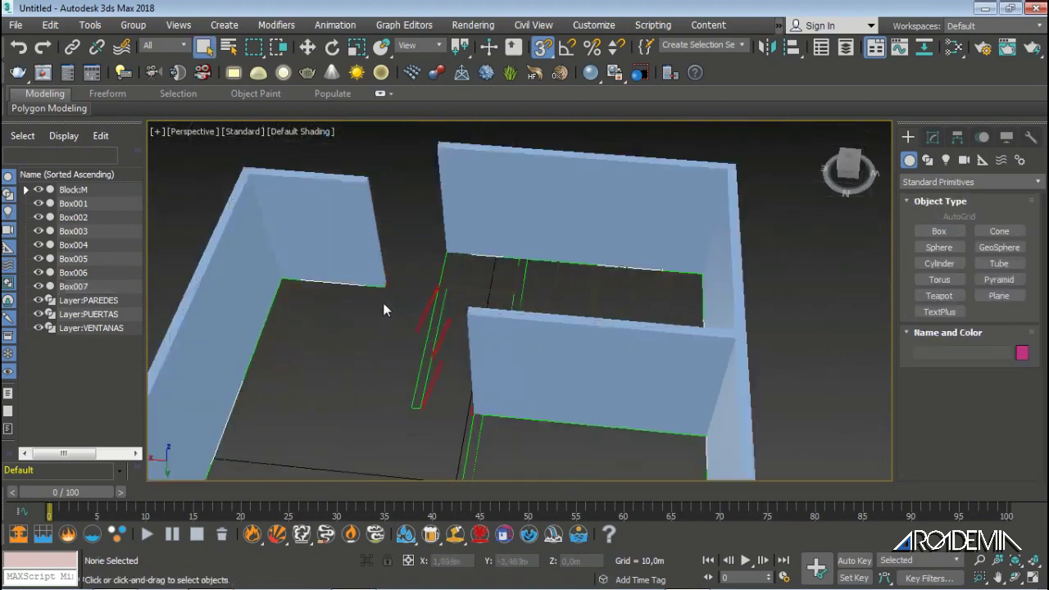
scroll(386, 302, "up", 2)
scroll(399, 340, "down", 3)
scroll(442, 402, "down", 2)
middle_click_drag(441, 401, 482, 298, "alt")
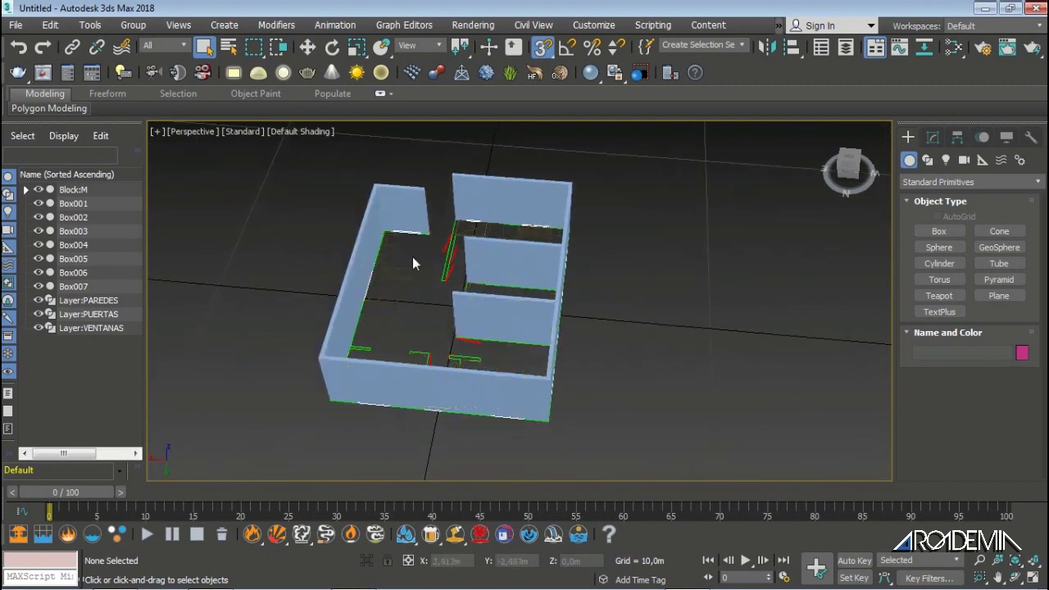
scroll(461, 222, "up", 4)
scroll(423, 232, "down", 5)
mouse_move(384, 324)
middle_mouse_down("alt")
mouse_move(461, 339)
mouse_move(507, 419)
middle_mouse_up("alt")
scroll(460, 361, "up", 4)
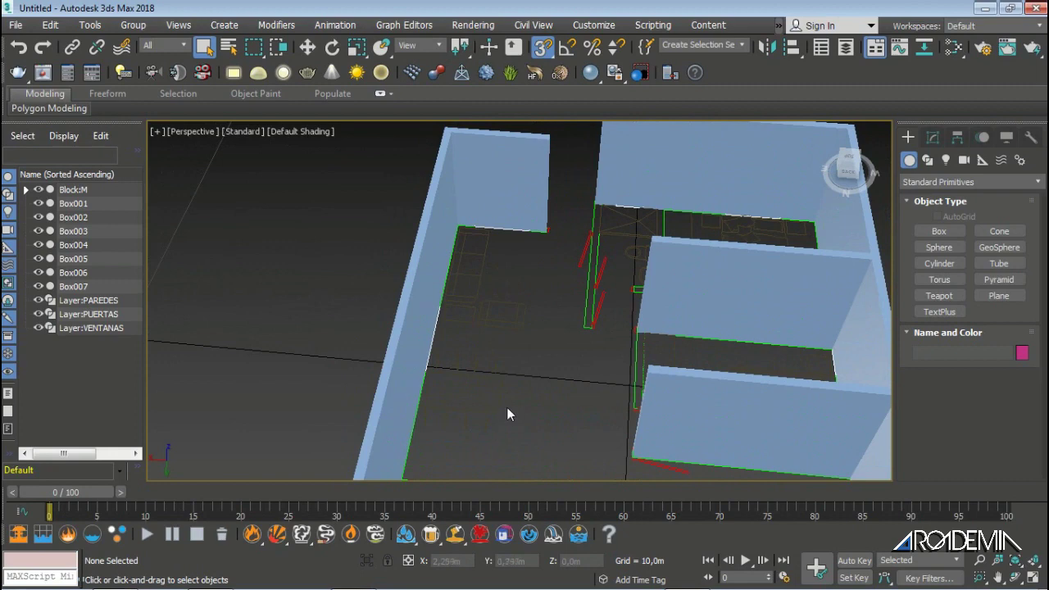
scroll(506, 409, "down", 2)
scroll(483, 400, "up", 1)
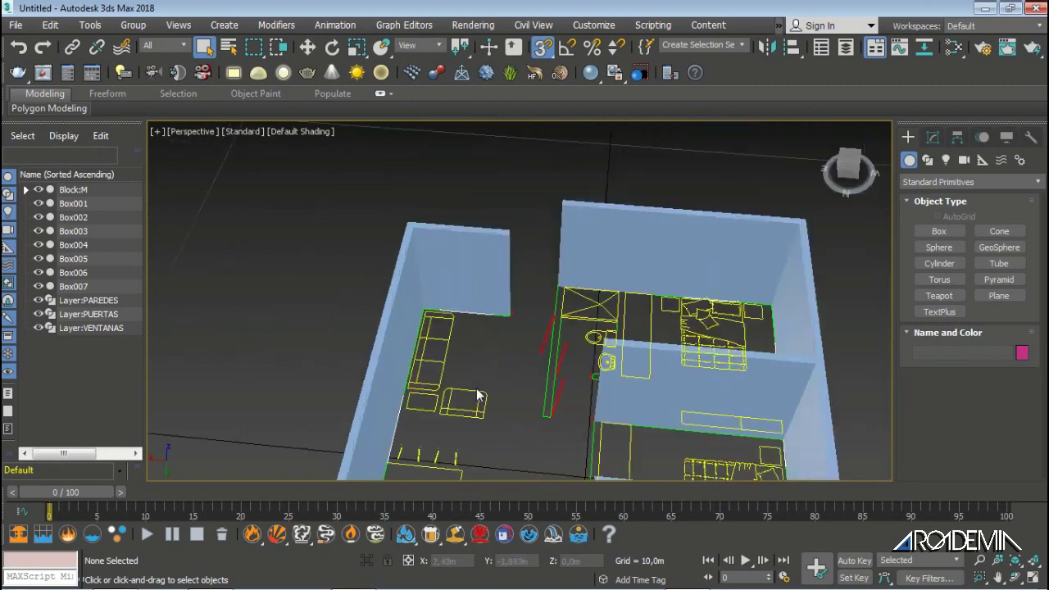
scroll(476, 386, "down", 3)
middle_click_drag(573, 382, 632, 323)
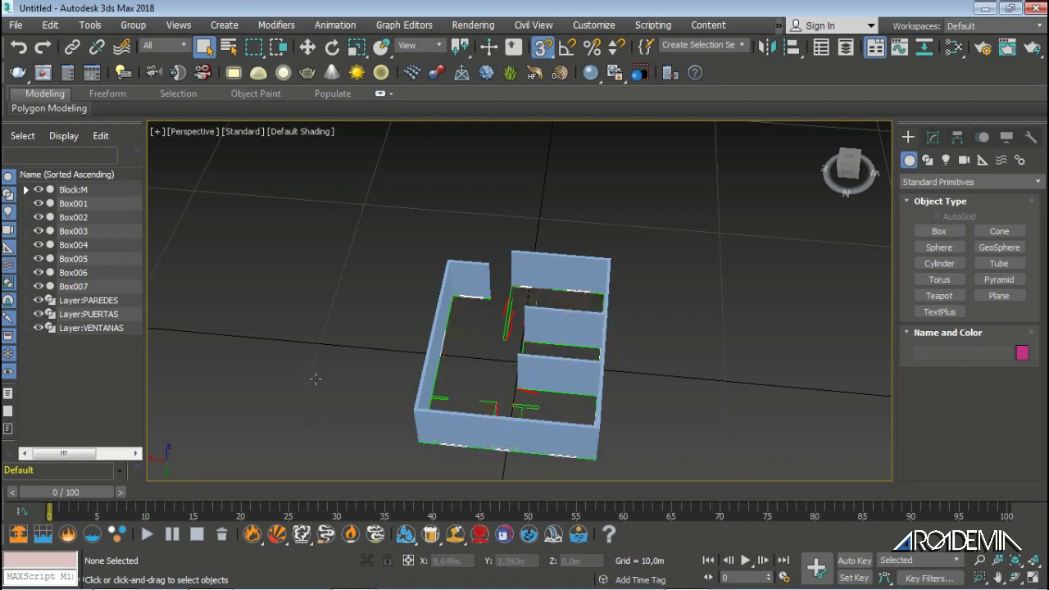
middle_click_drag(315, 378, 344, 364, "alt")
scroll(491, 286, "up", 4)
scroll(509, 269, "up", 1)
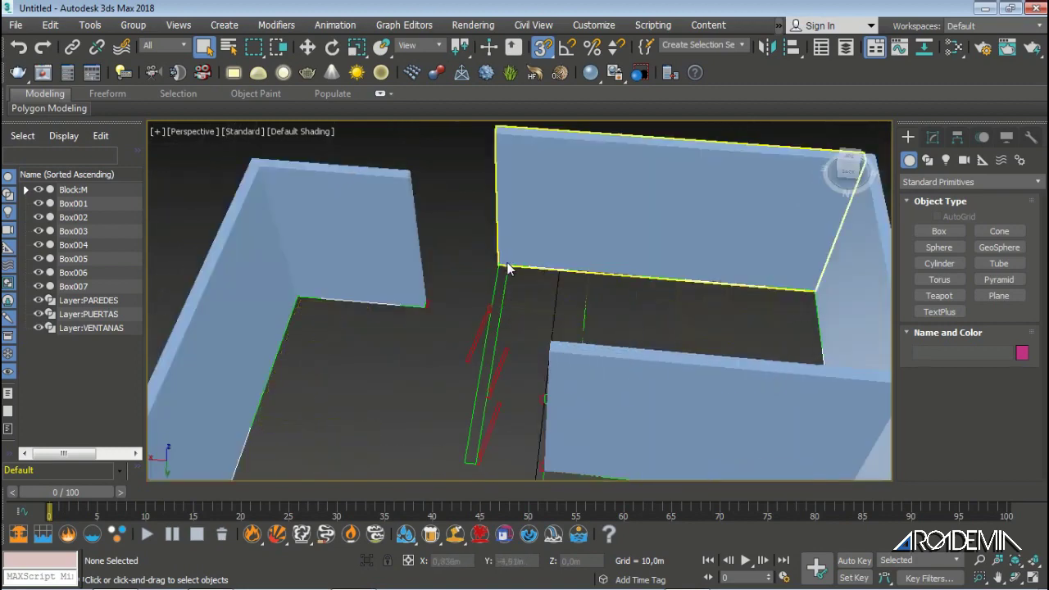
scroll(508, 269, "down", 5)
scroll(483, 361, "up", 5)
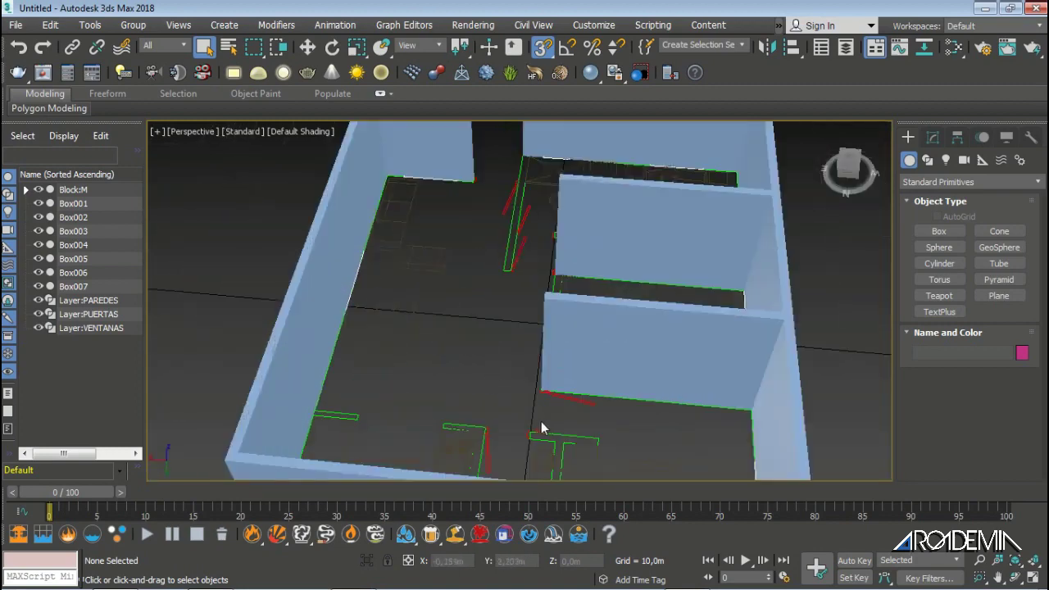
scroll(520, 365, "up", 1)
scroll(520, 372, "up", 3)
scroll(520, 373, "down", 2)
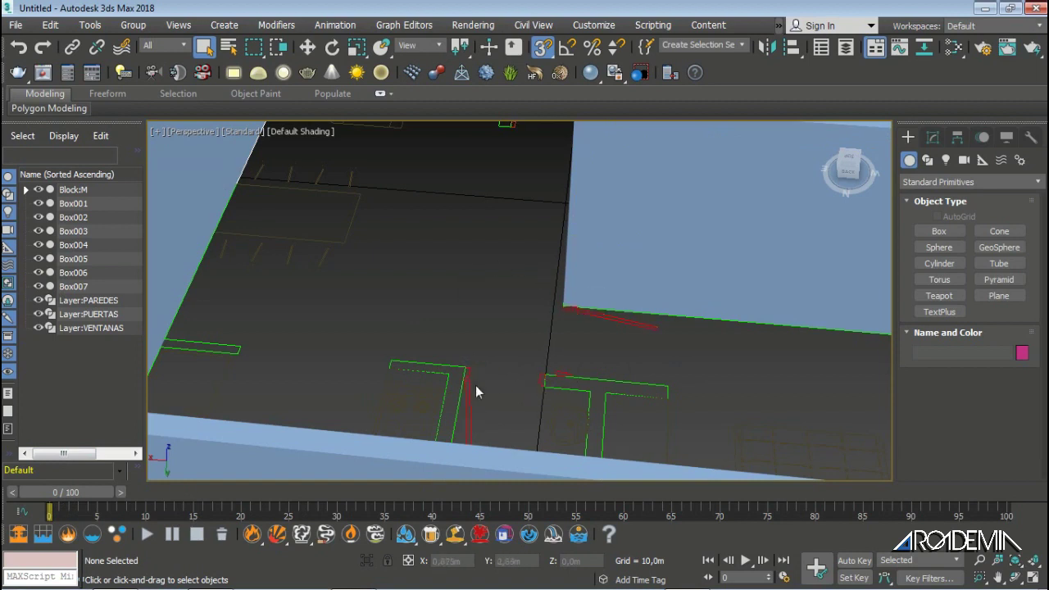
scroll(475, 385, "down", 5)
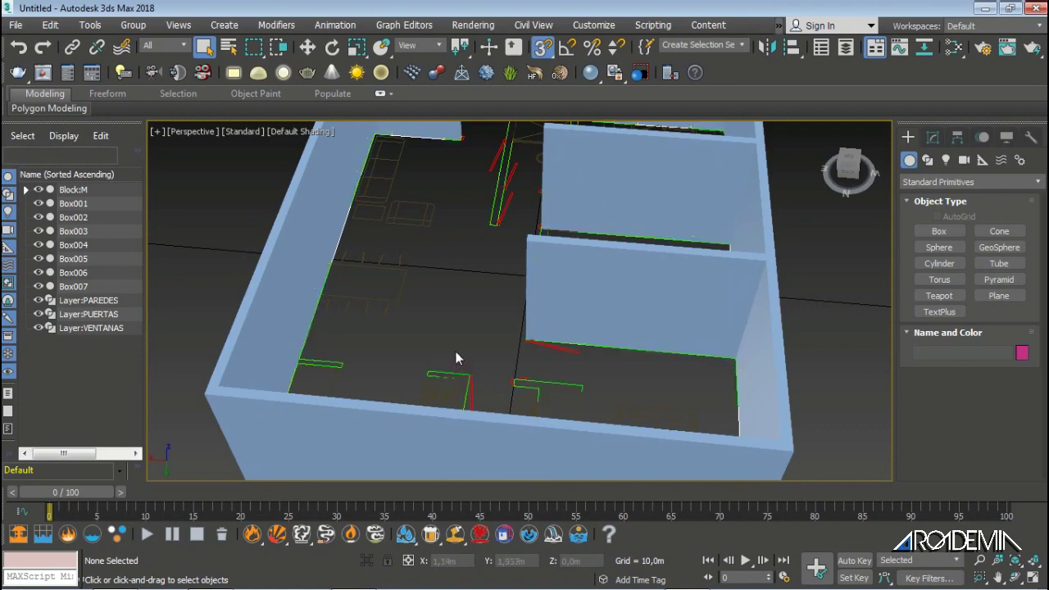
scroll(455, 360, "down", 3)
scroll(434, 276, "up", 5)
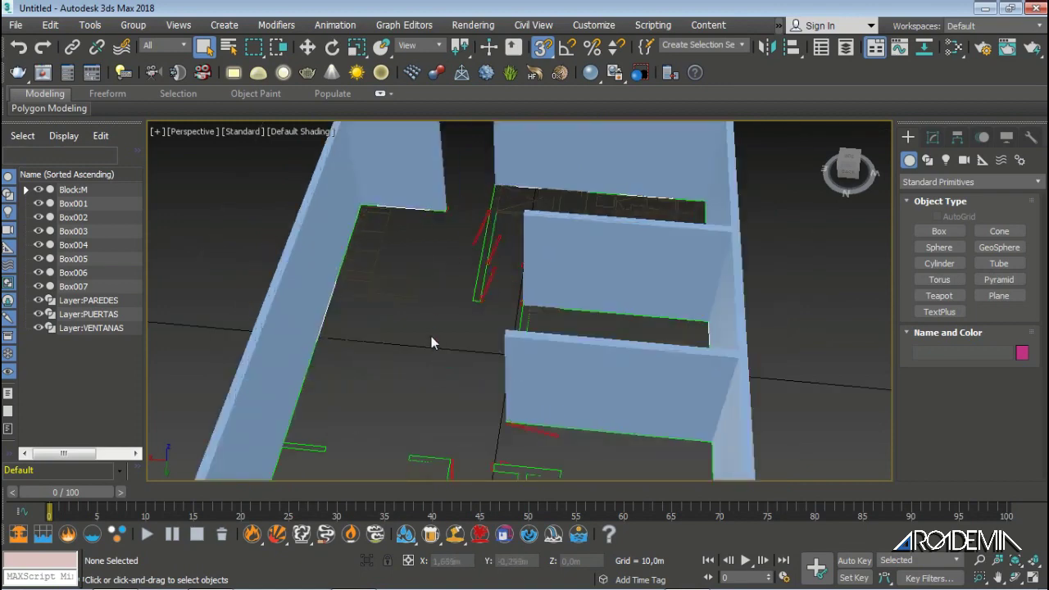
middle_click_drag(421, 359, 550, 370, "alt")
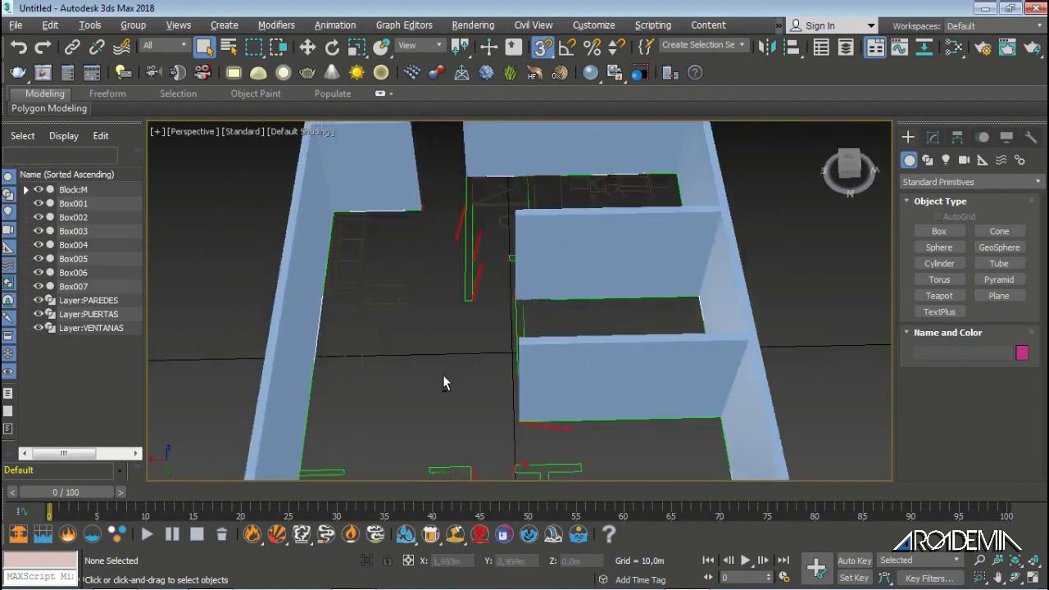
scroll(429, 368, "up", 3)
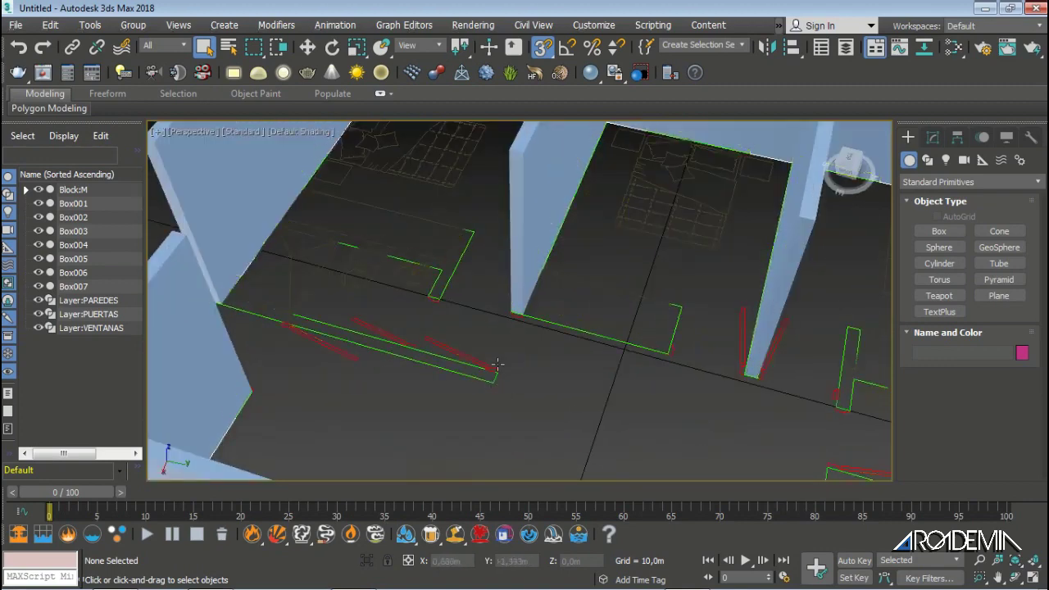
Draw Box008, a 3.55 m × 0.15 m wall in the lower-left room, snapped to 2.6 m high.
left_click(938, 231)
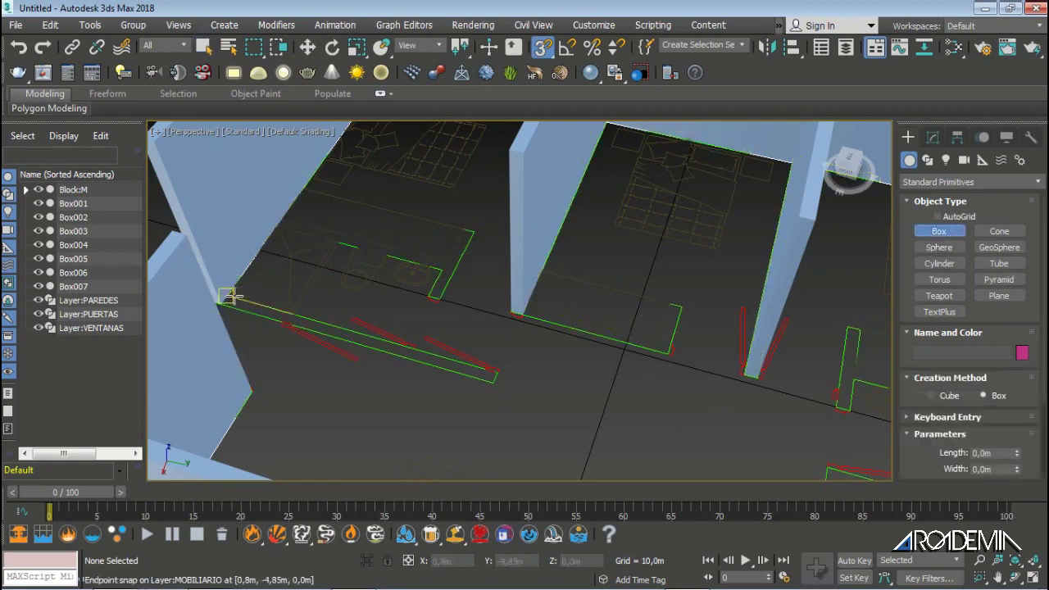
mouse_move(227, 295)
left_mouse_down()
mouse_move(459, 357)
mouse_move(491, 378)
left_mouse_up()
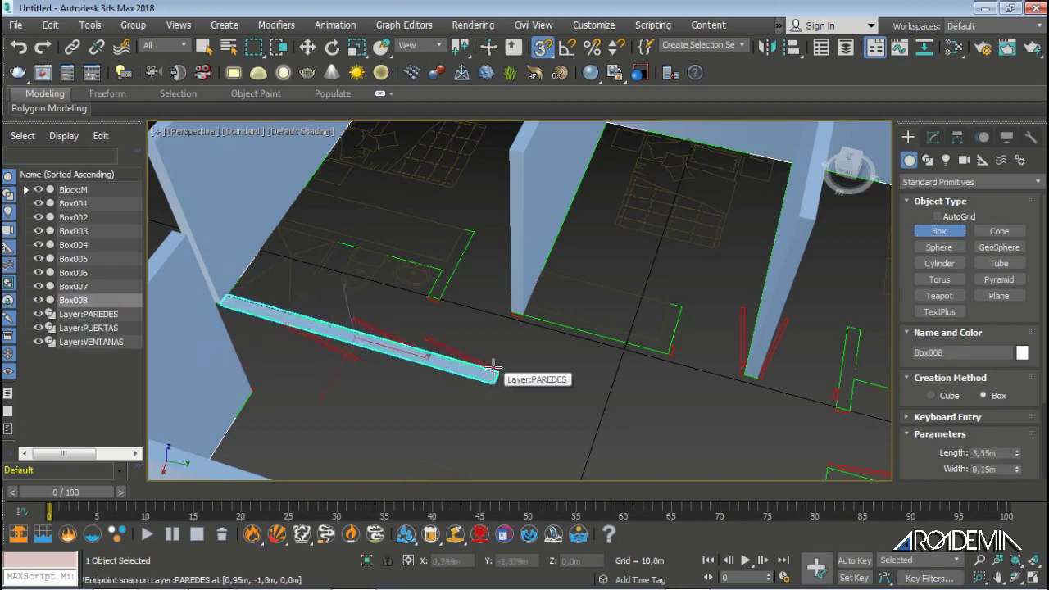
scroll(495, 373, "down", 5)
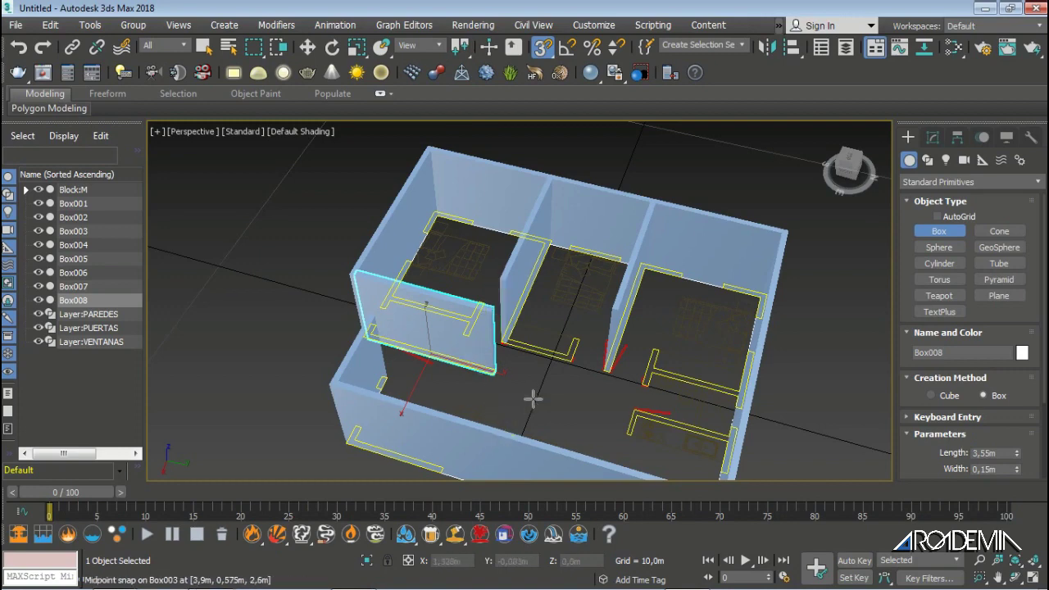
scroll(496, 398, "up", 3)
scroll(508, 398, "up", 4)
scroll(508, 398, "down", 2)
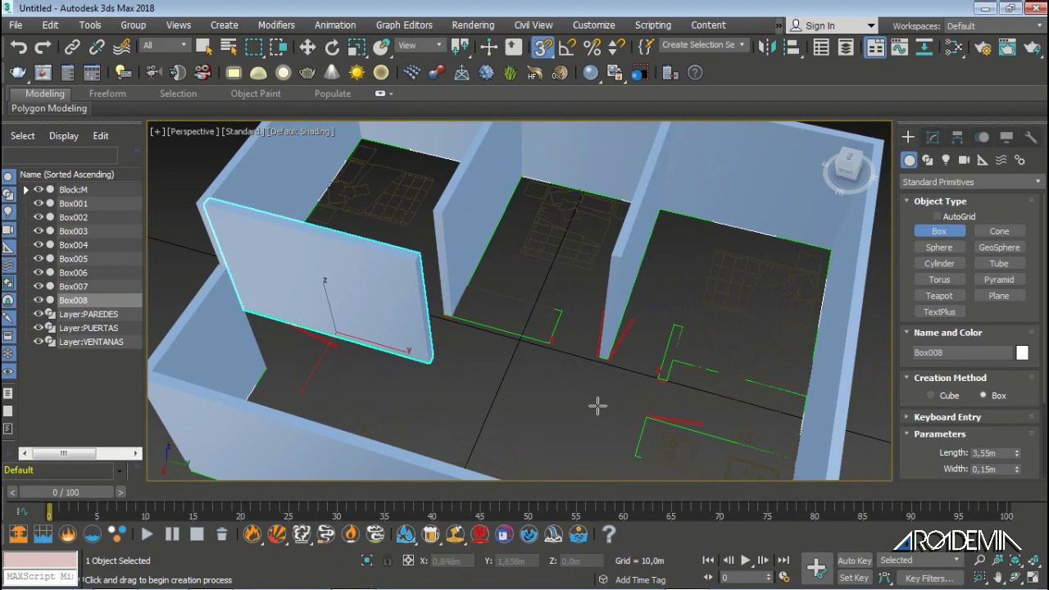
scroll(525, 419, "down", 5)
scroll(516, 411, "up", 5)
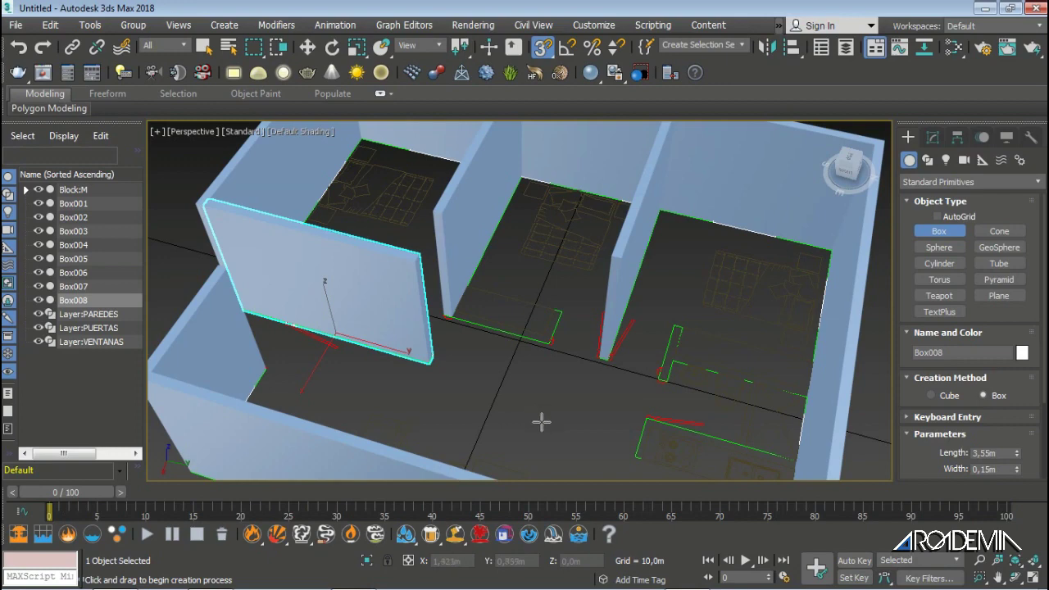
middle_click_drag(541, 421, 444, 424, "alt")
scroll(444, 423, "up", 5)
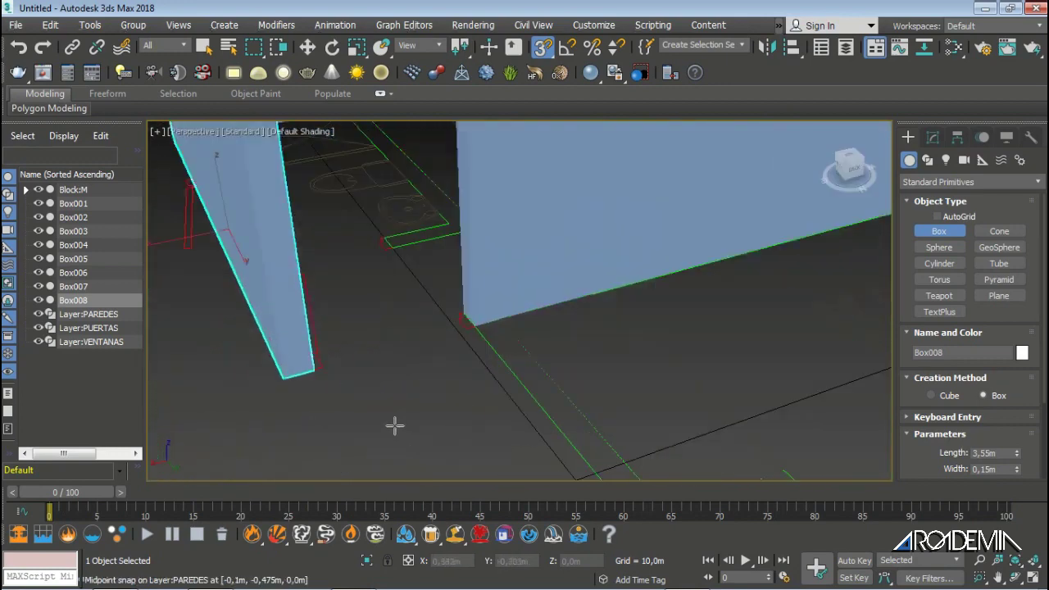
scroll(450, 435, "up", 2)
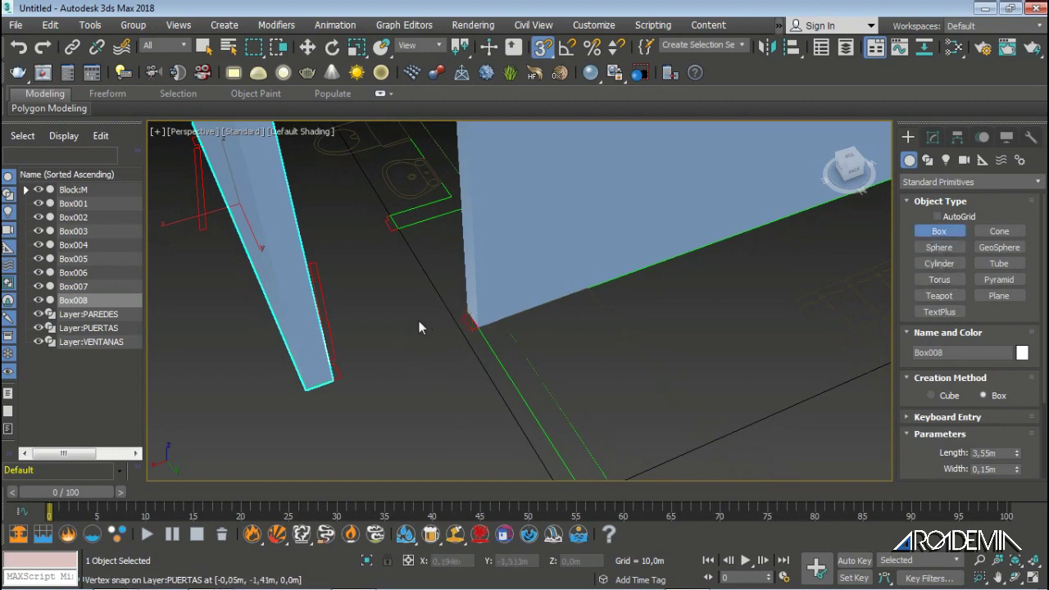
Create Box009 across the doorway, 0.9 m wide and 0.15 m deep, with Height 0.6 m.
left_click_drag(469, 316, 332, 377)
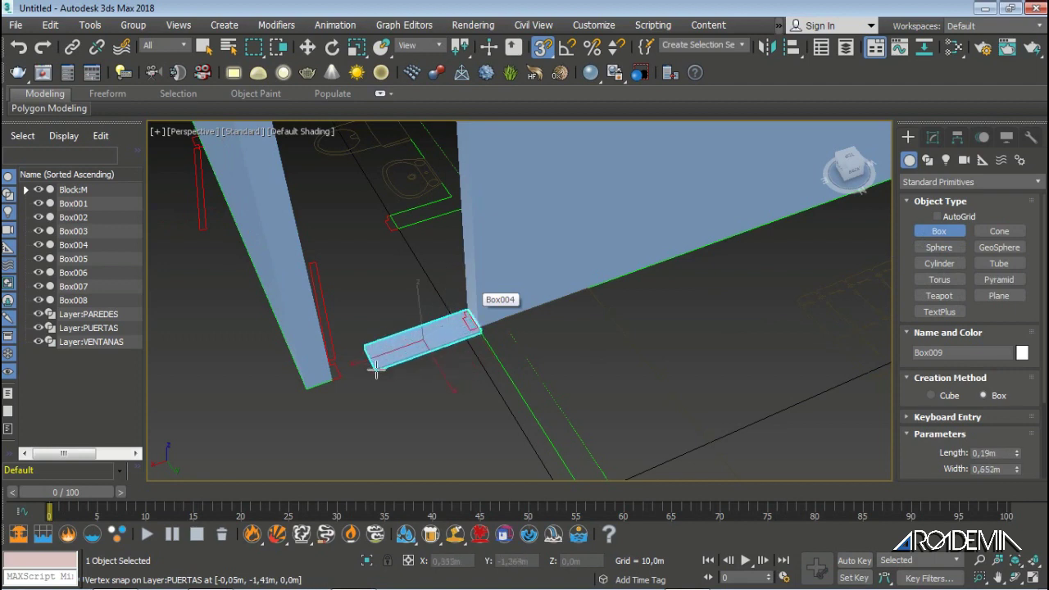
left_click(331, 377)
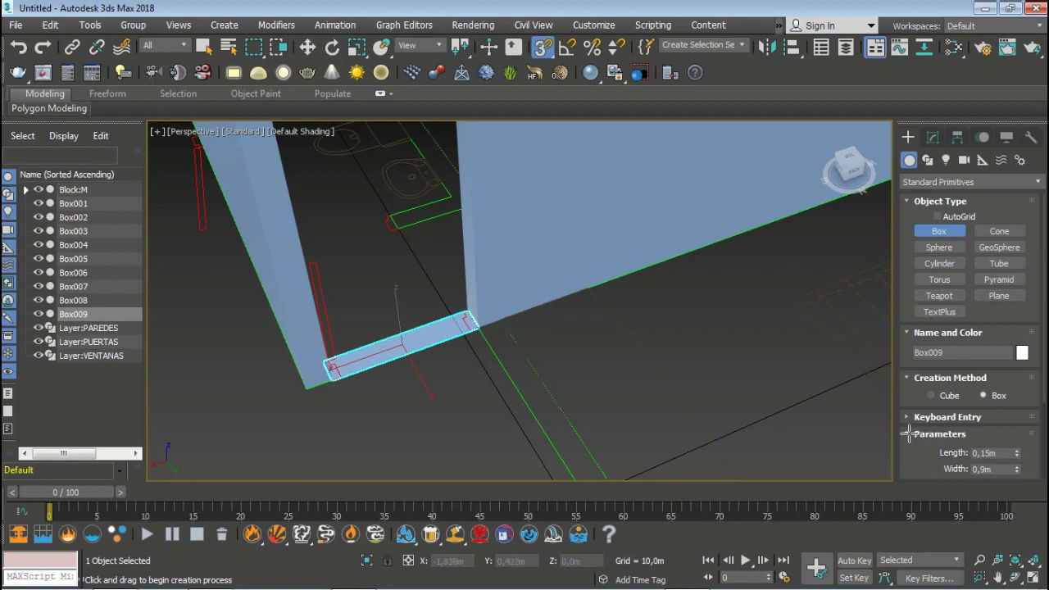
scroll(910, 435, "down", 3)
left_click(995, 376)
type("0,6")
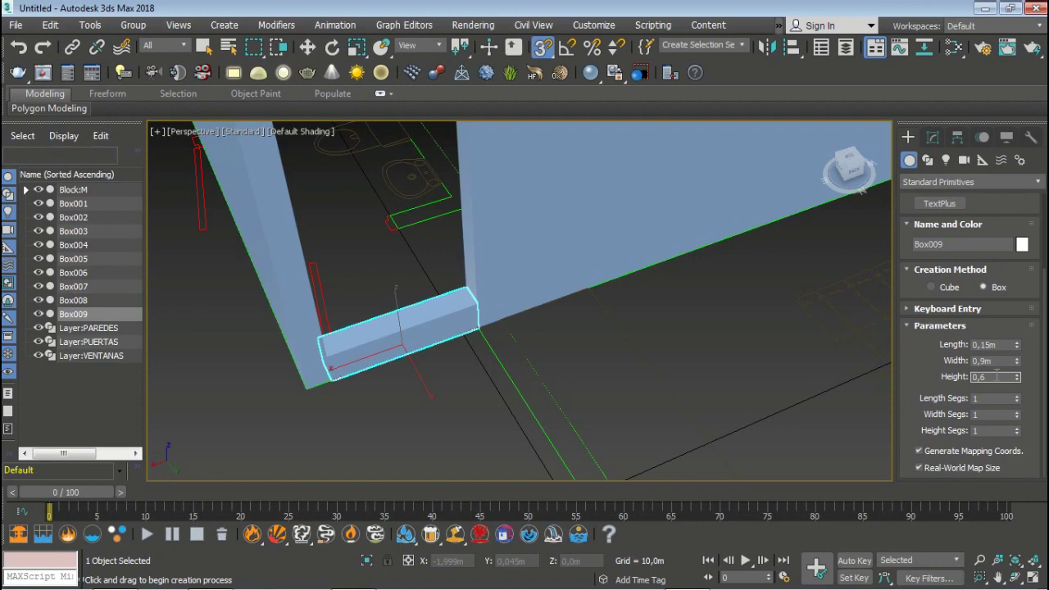
key("Return")
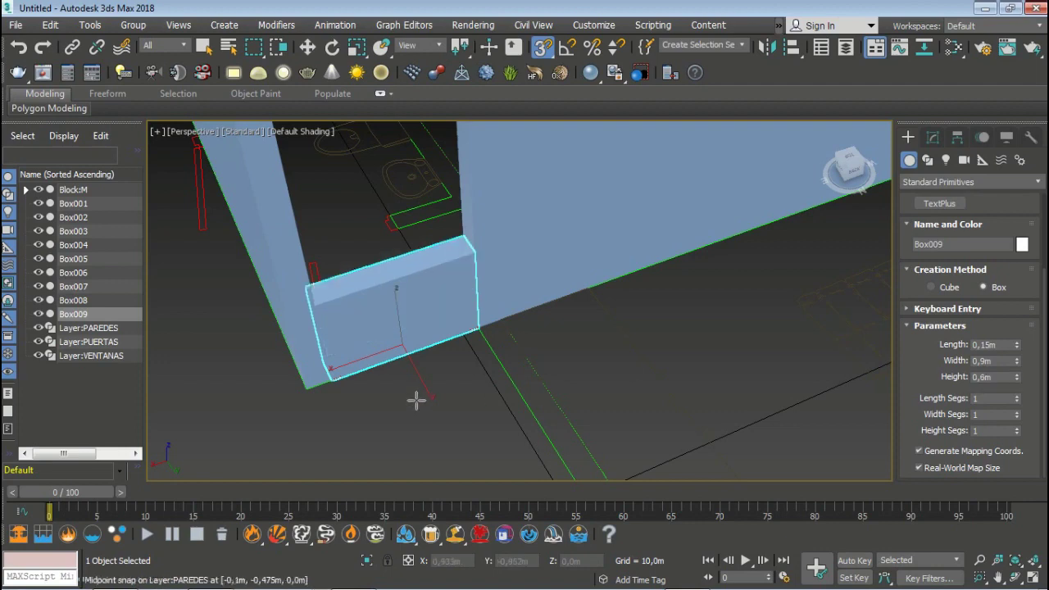
scroll(417, 399, "down", 3)
scroll(393, 431, "up", 1)
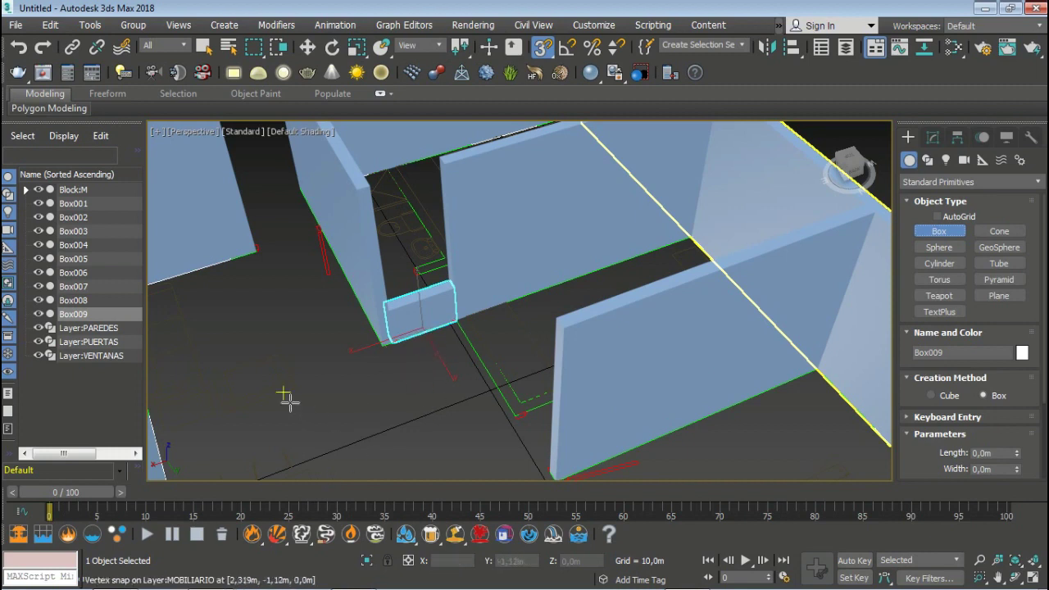
Move Box009 to Z 2 m so it sits above the opening as a lintel, then deselect.
left_click(309, 52)
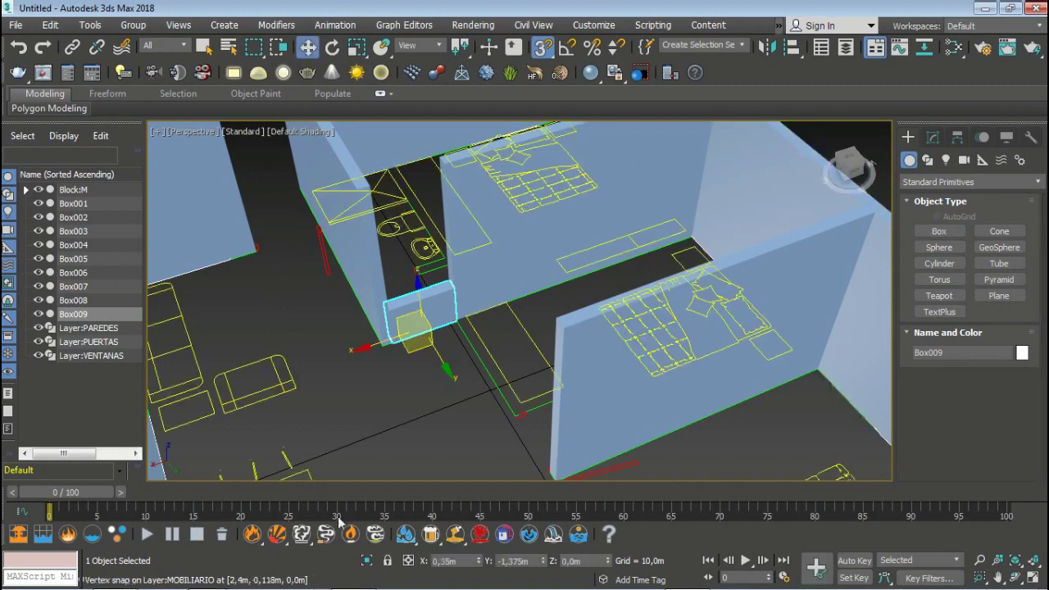
left_click(591, 562)
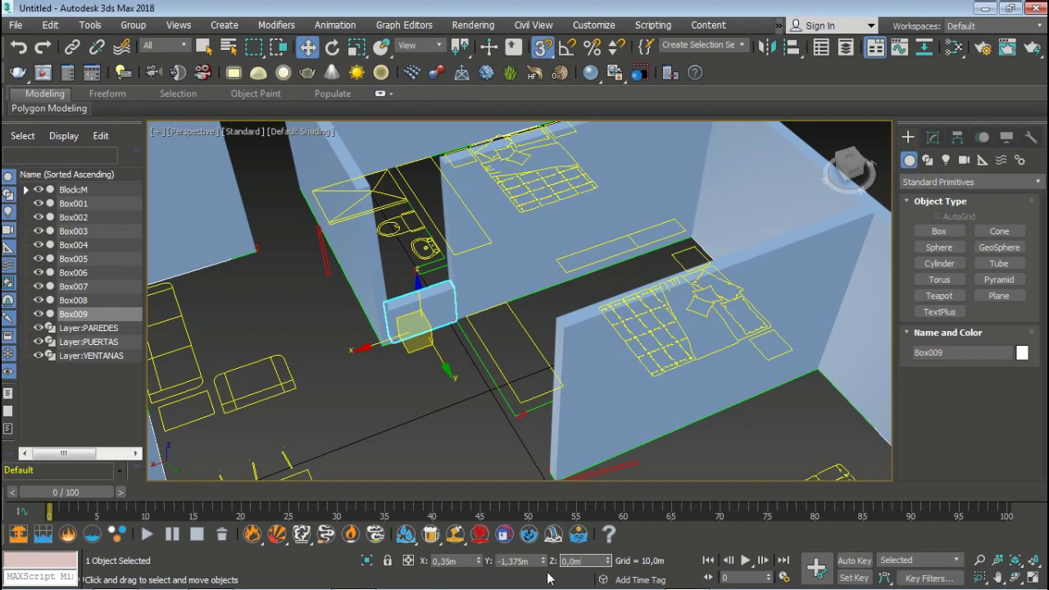
double_click(590, 564)
type("2")
key("Return")
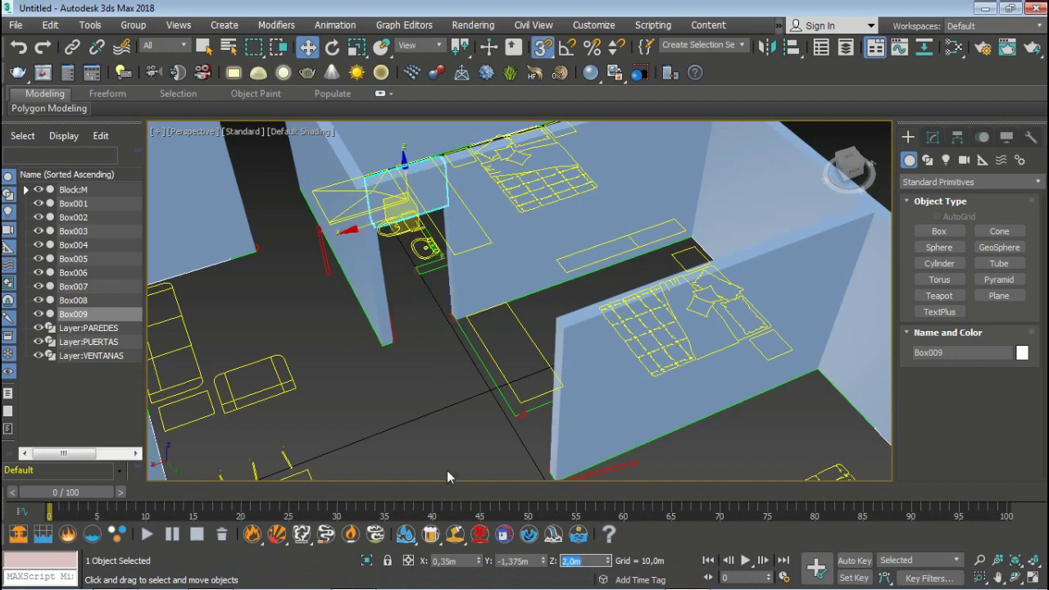
left_click(382, 411)
scroll(382, 409, "down", 5)
scroll(387, 385, "up", 2)
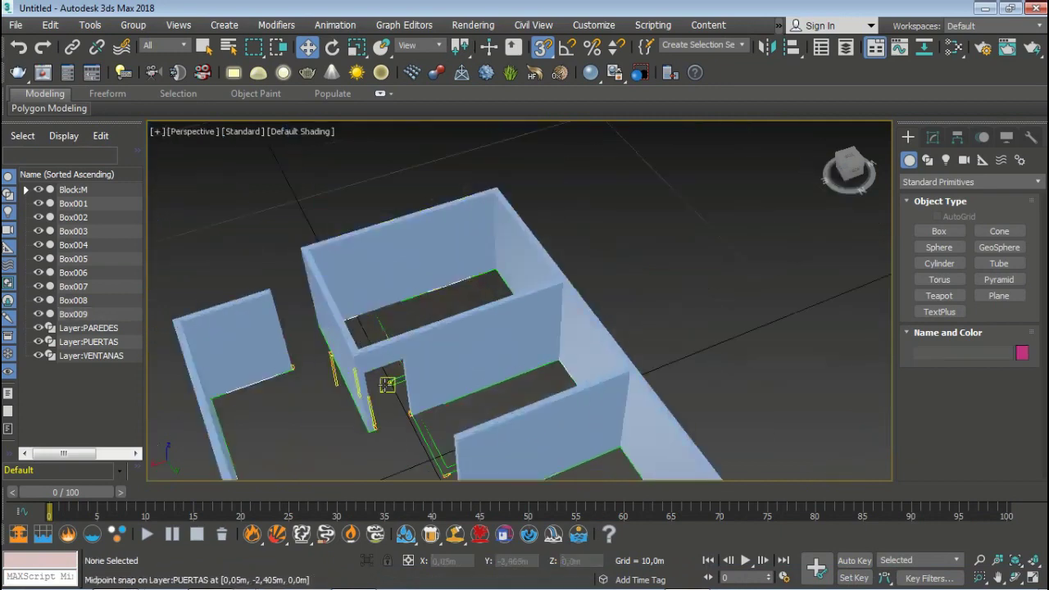
scroll(387, 384, "up", 5)
scroll(307, 345, "down", 4)
scroll(336, 366, "up", 2)
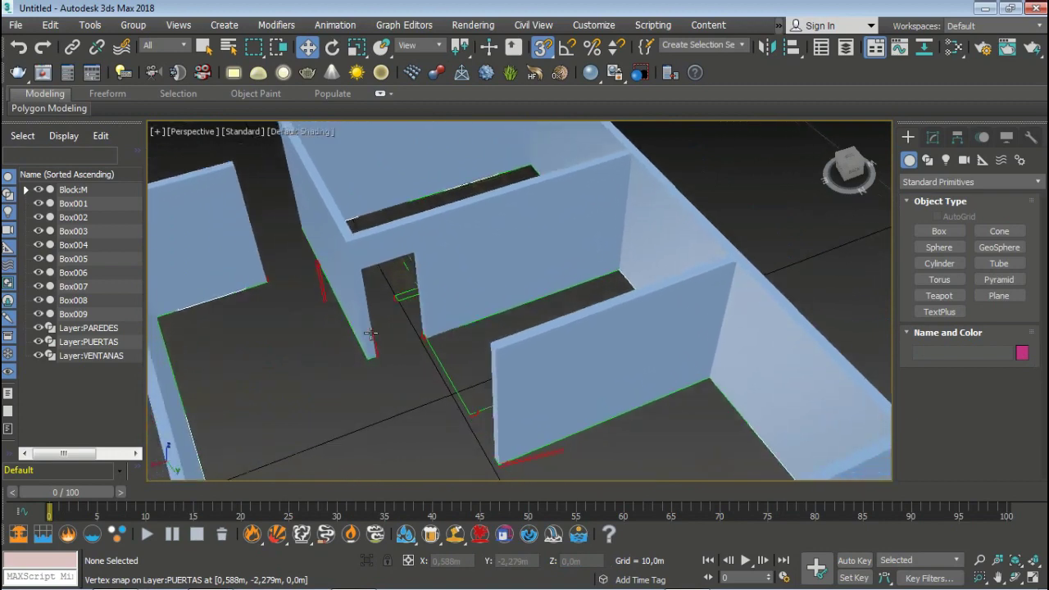
scroll(338, 424, "down", 4)
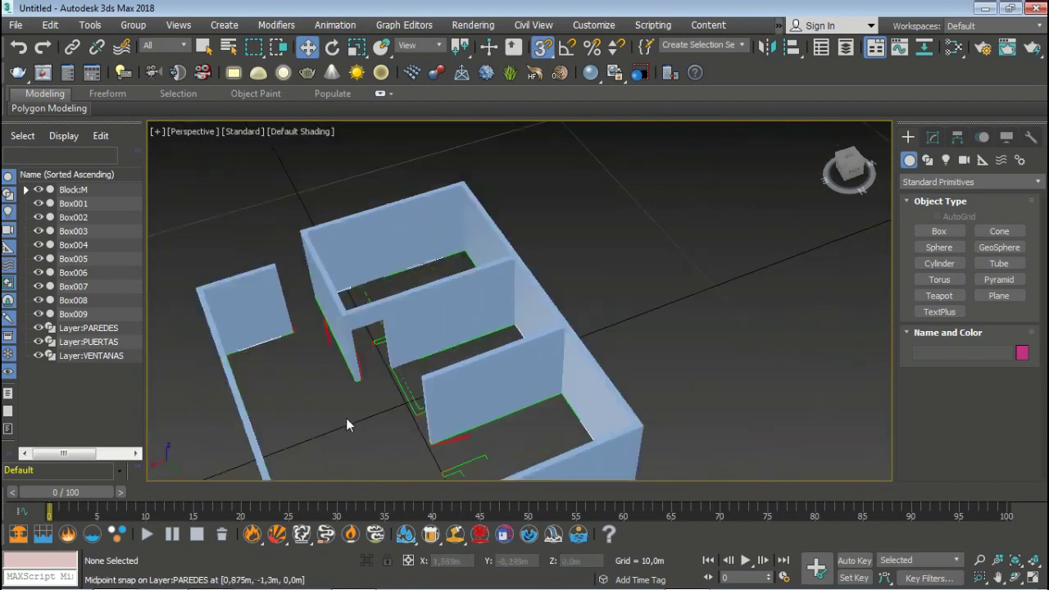
scroll(346, 423, "up", 1)
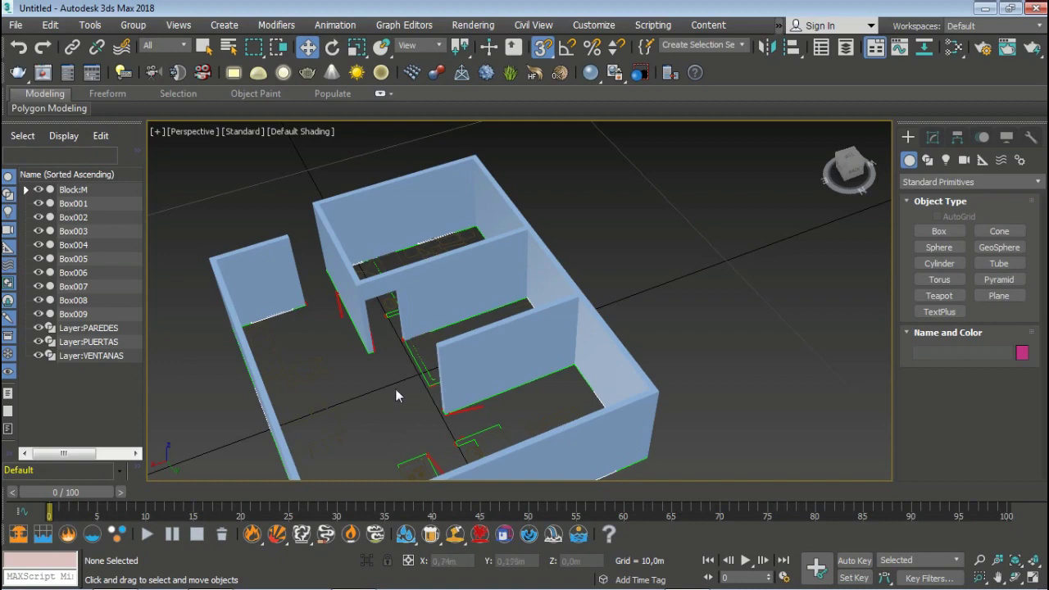
mouse_move(395, 396)
middle_mouse_down("alt")
mouse_move(551, 391)
mouse_move(348, 379)
mouse_move(540, 406)
mouse_move(450, 387)
mouse_move(255, 394)
mouse_move(580, 402)
mouse_move(662, 457)
mouse_move(665, 448)
middle_mouse_up("alt")
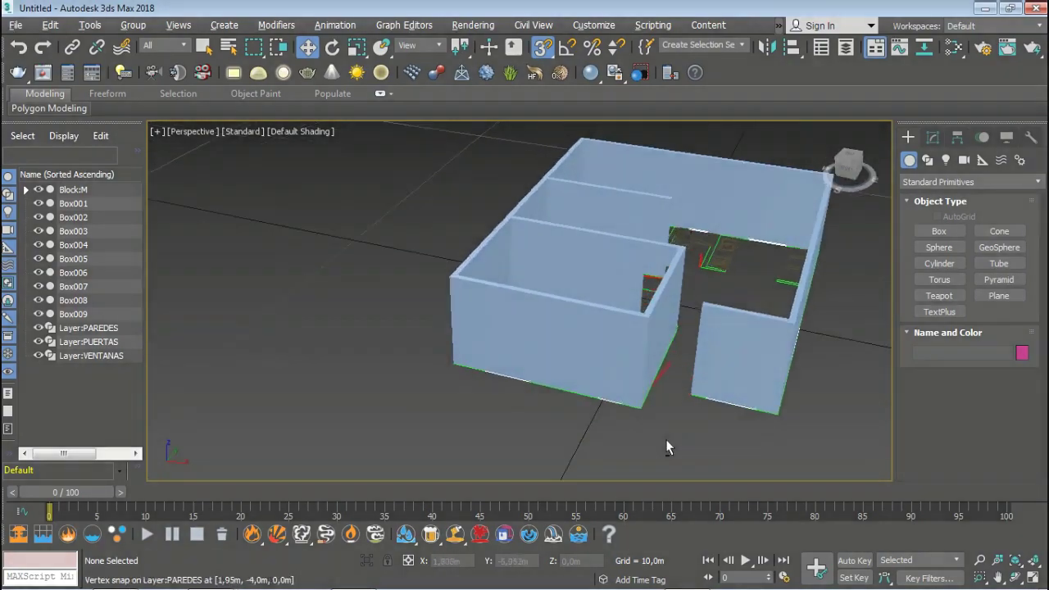